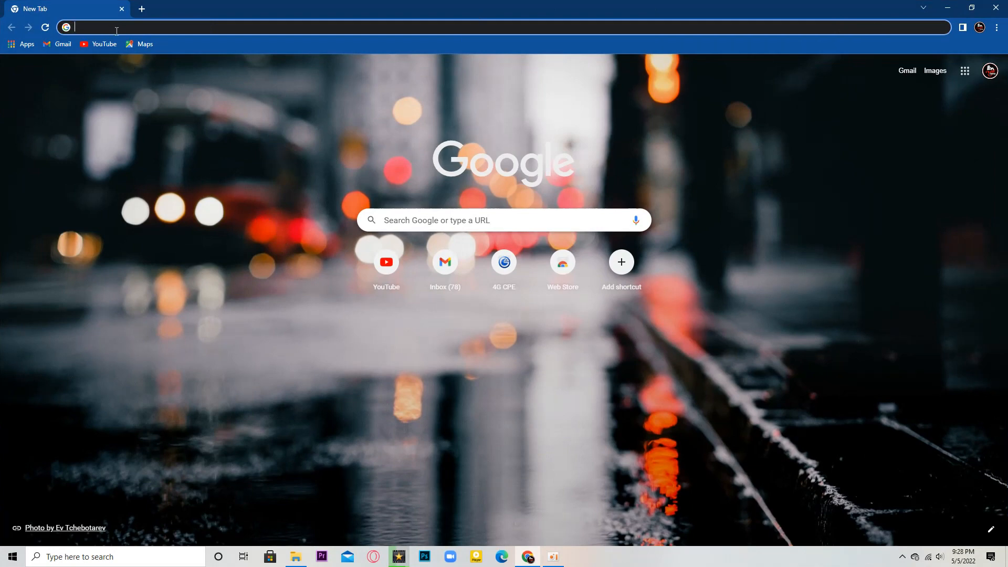
pyautogui.write('www..')
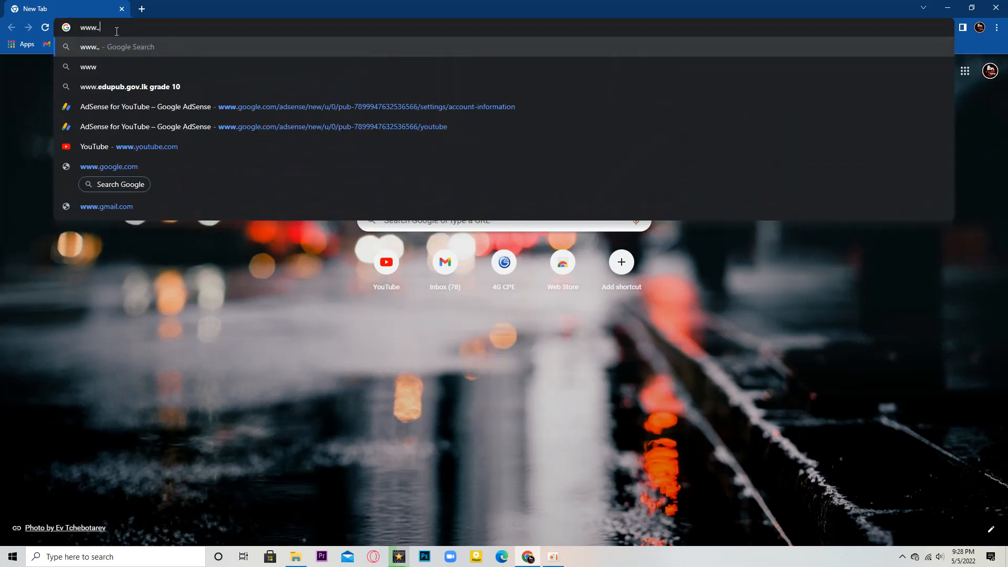
pyautogui.write('can')
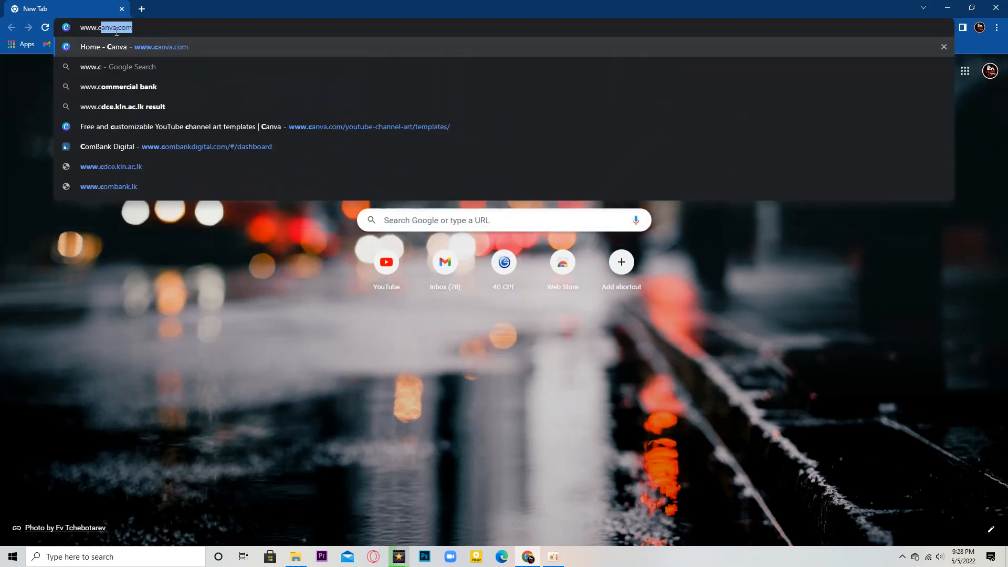
pyautogui.write('va')
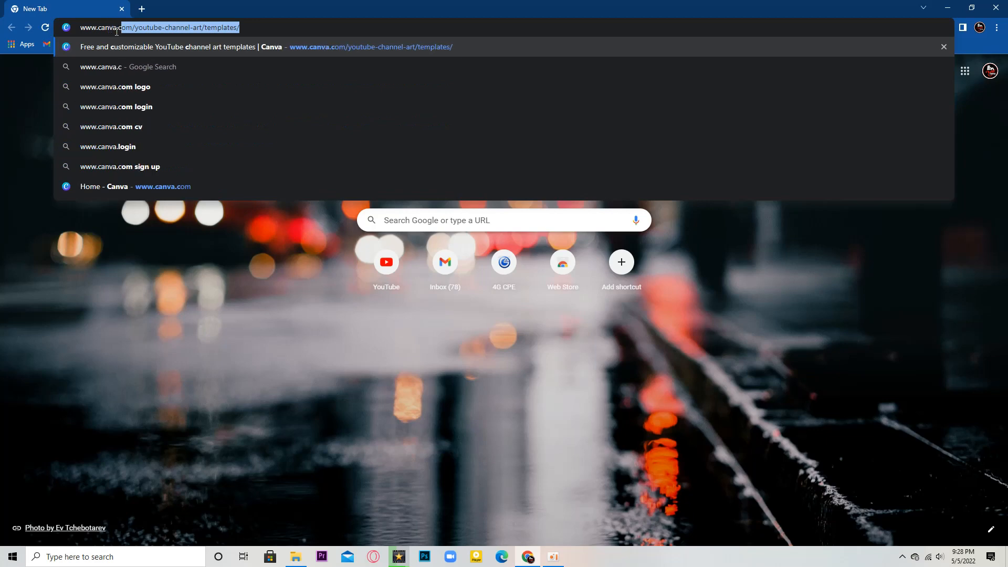
pyautogui.press('Return')
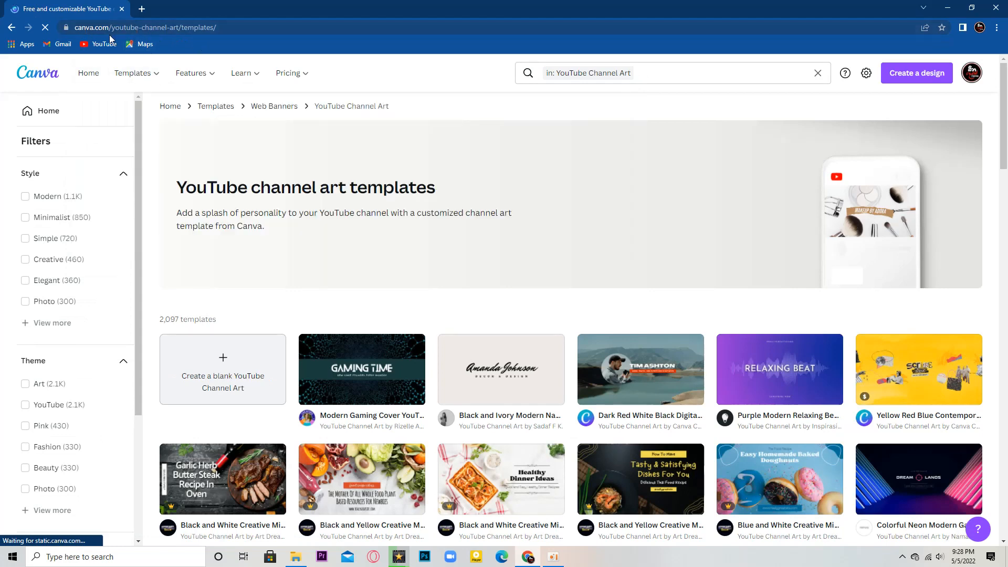
pyautogui.moveTo(191, 73)
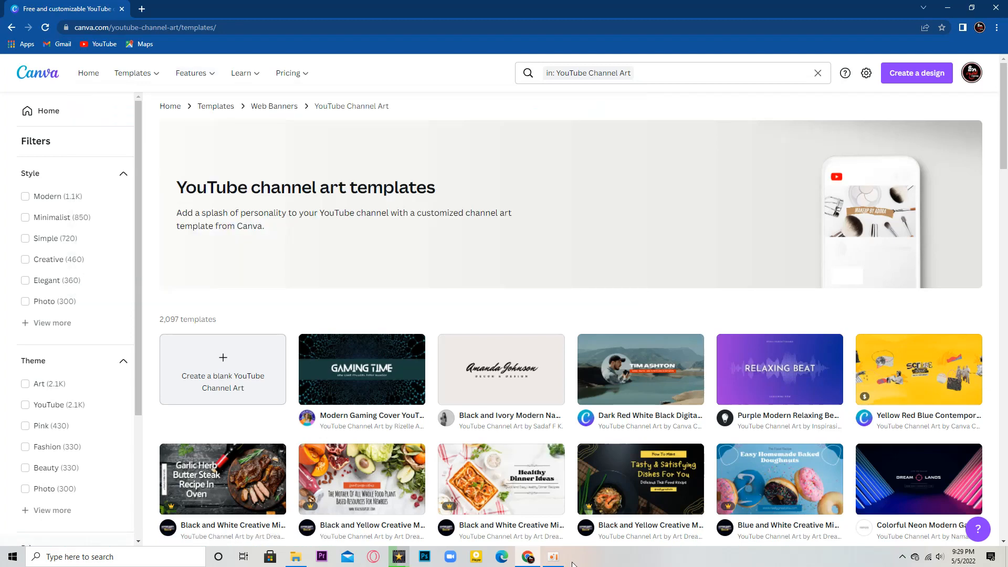
pyautogui.click(554, 558)
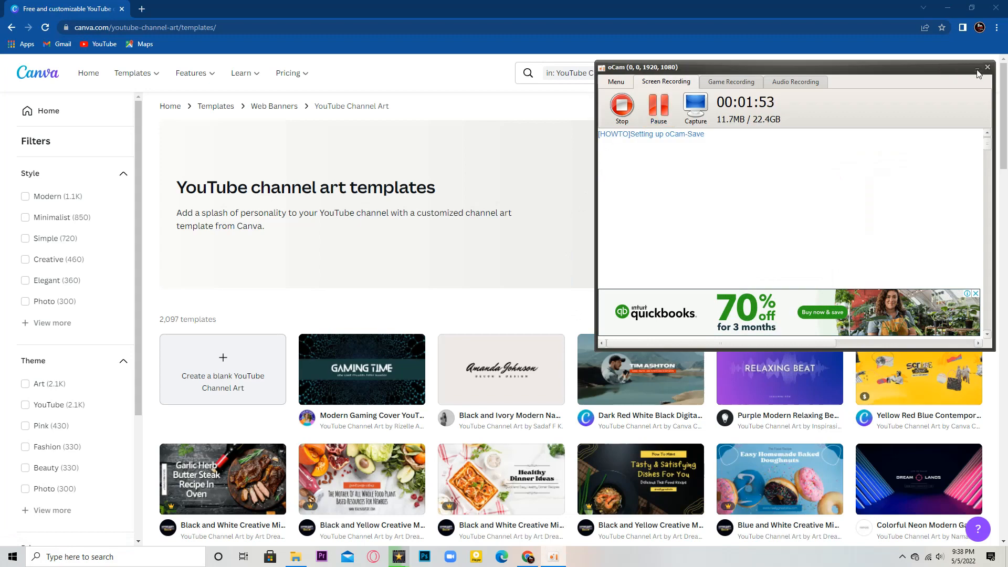
pyautogui.click(660, 109)
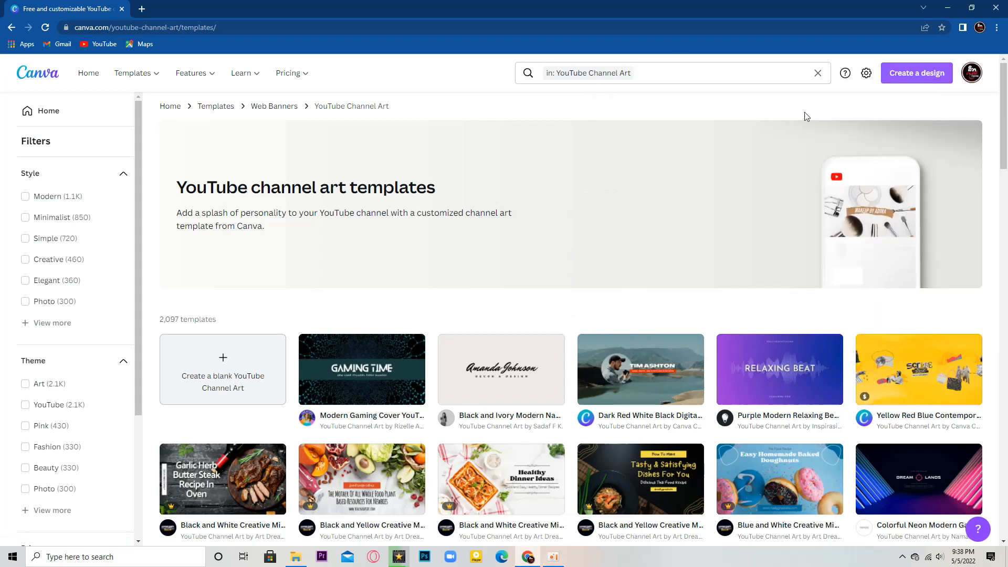
# Browse the gallery of YouTube channel art templates and its filter options.
pyautogui.scroll(-3, 108, 223)
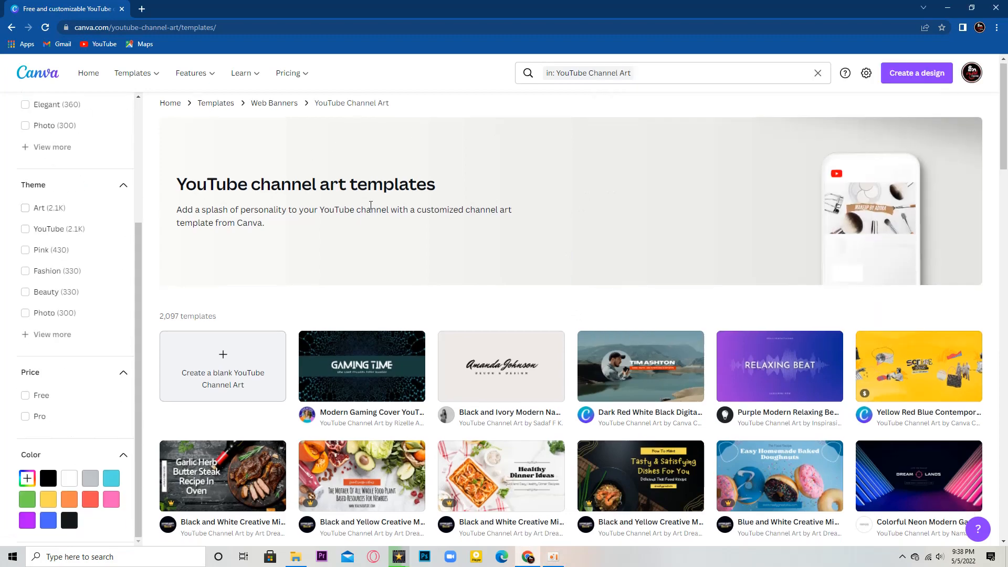
pyautogui.scroll(-3, 378, 205)
pyautogui.scroll(-10, 394, 209)
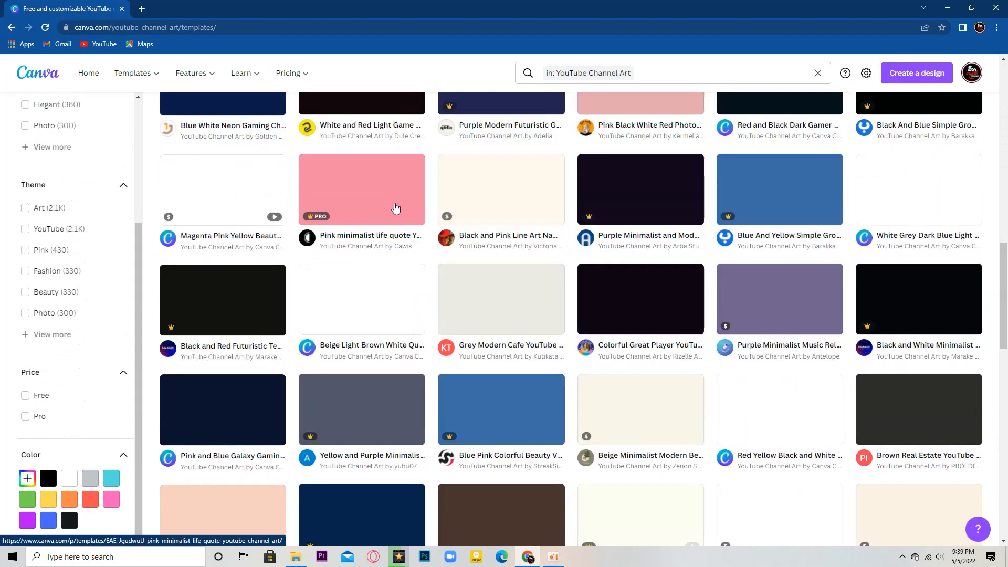
pyautogui.scroll(3, 396, 207)
pyautogui.scroll(2, 405, 202)
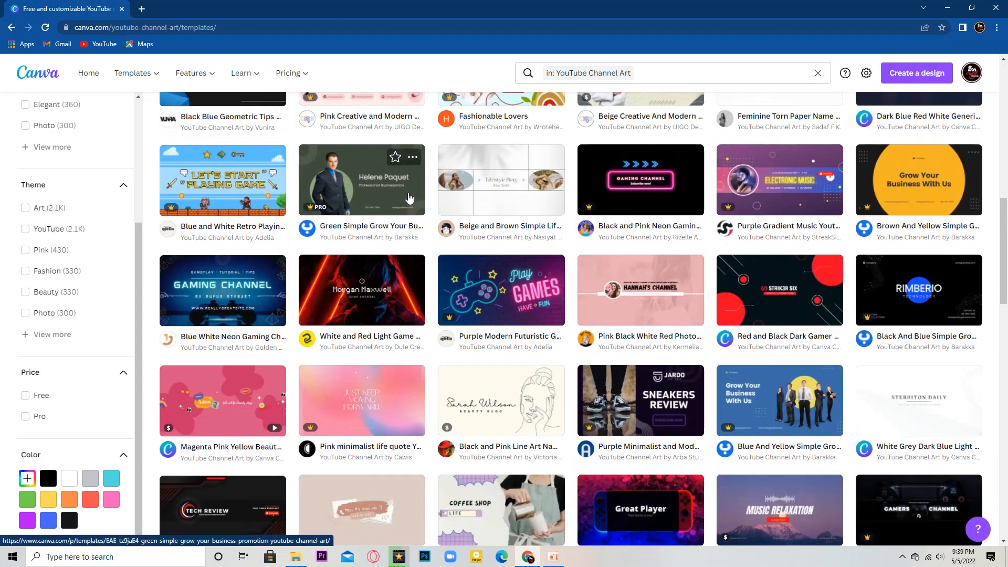
pyautogui.scroll(10, 410, 197)
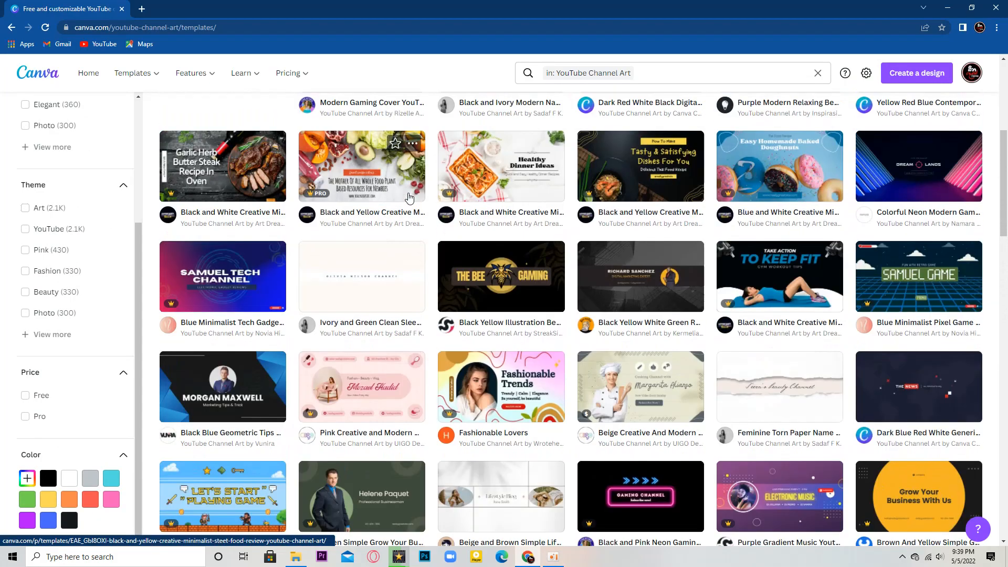
pyautogui.scroll(1, 410, 198)
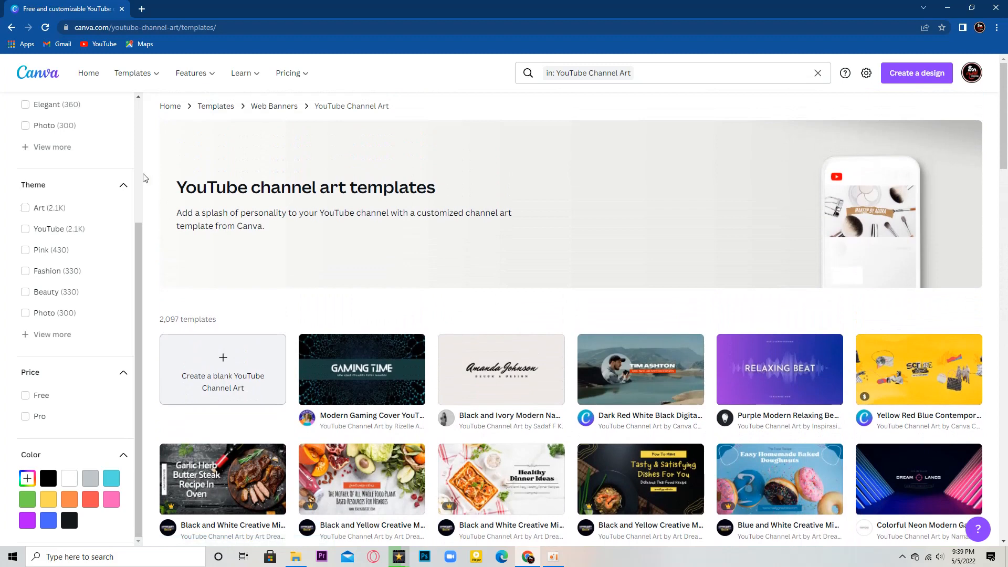
# Go to the Canva home page and create a blank YouTube Thumbnail design.
pyautogui.scroll(3, 117, 181)
pyautogui.click(87, 121)
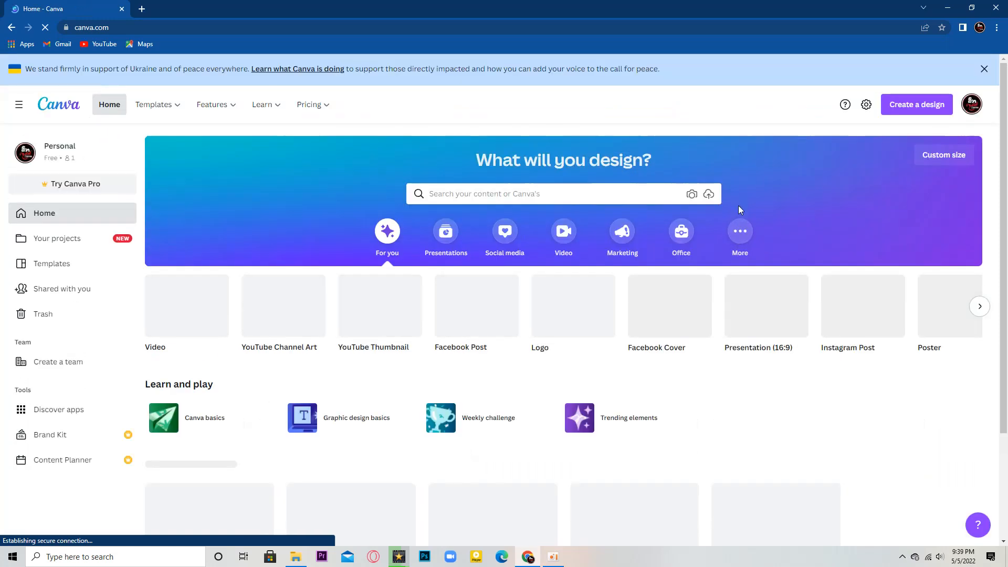
pyautogui.click(350, 312)
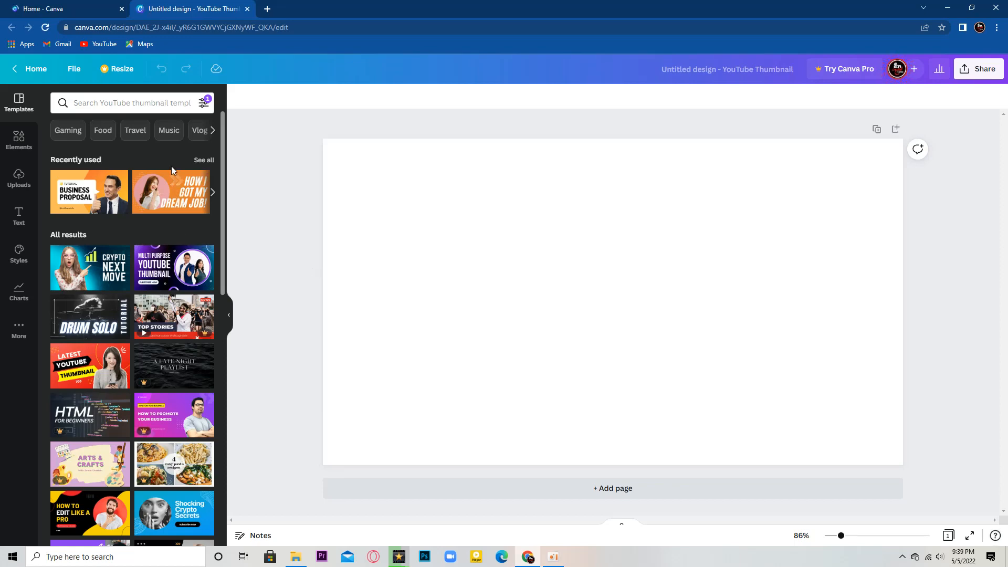
# Show all recently used thumbnail templates and dismiss the Canva Pro free trial offer.
pyautogui.scroll(-6, 171, 166)
pyautogui.scroll(6, 172, 169)
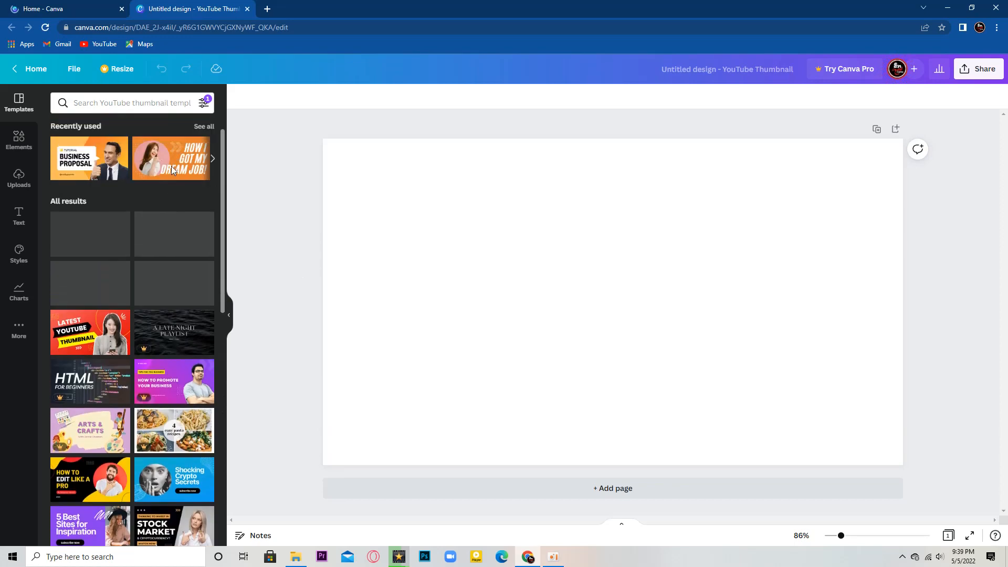
pyautogui.click(203, 160)
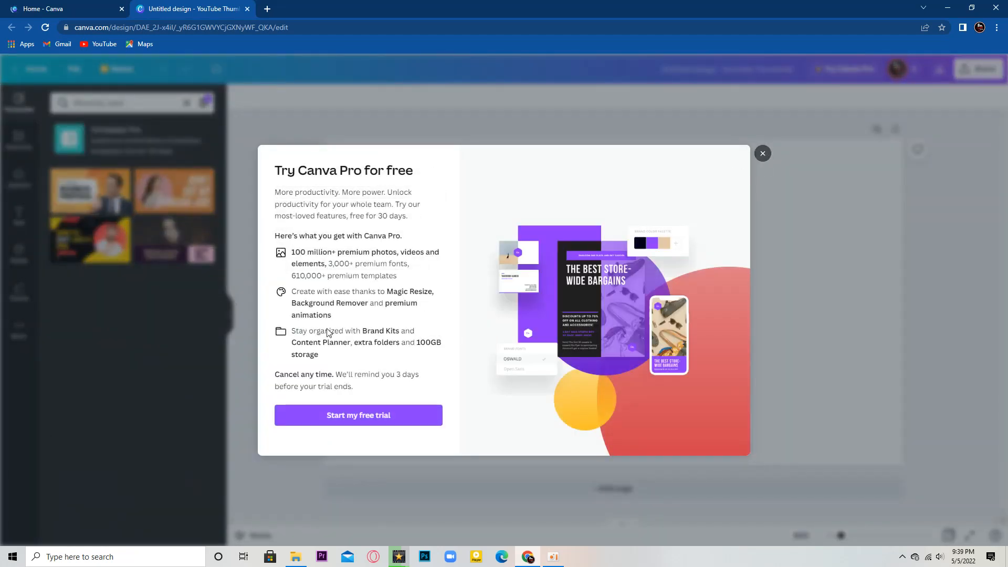
pyautogui.click(762, 154)
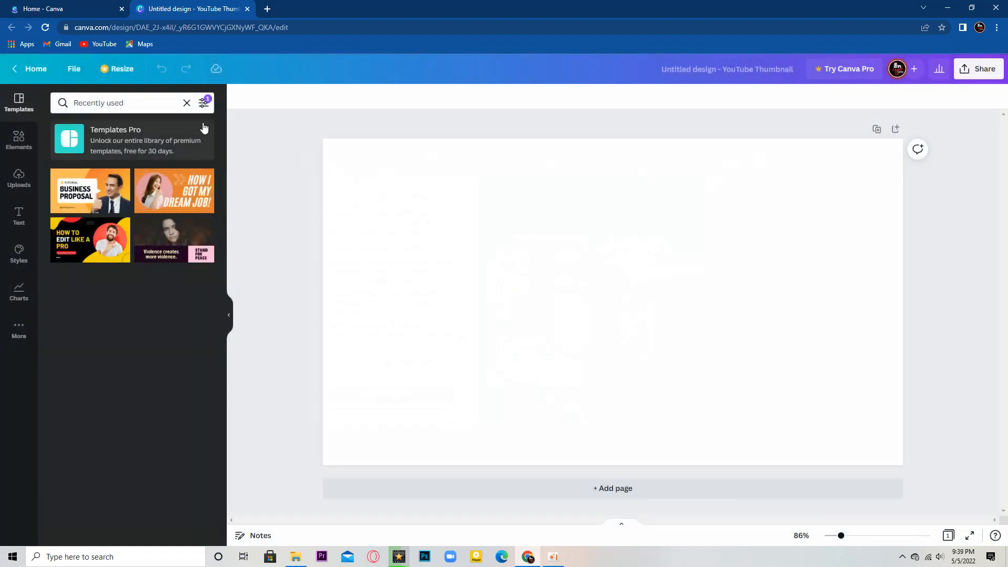
pyautogui.click(555, 558)
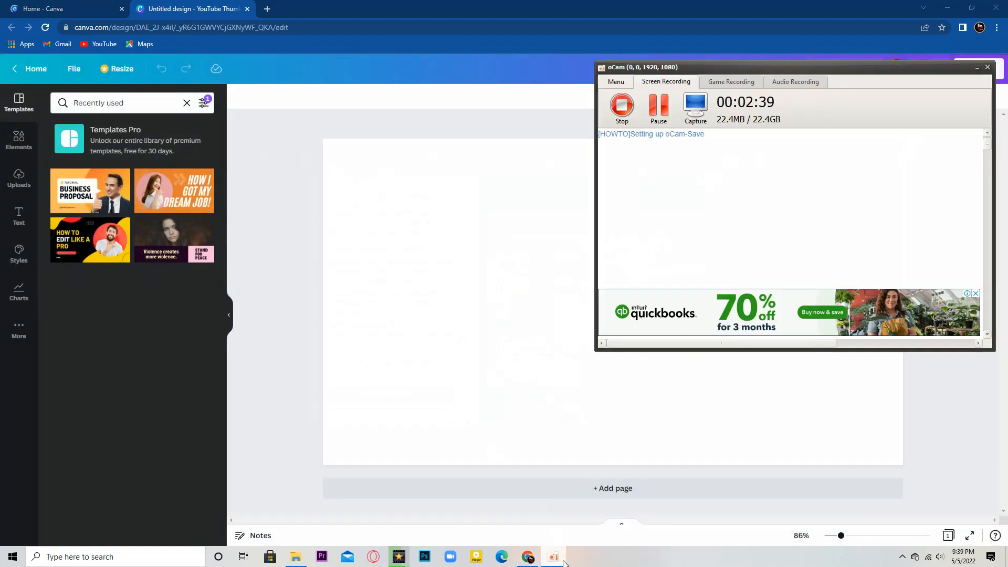
pyautogui.click(977, 67)
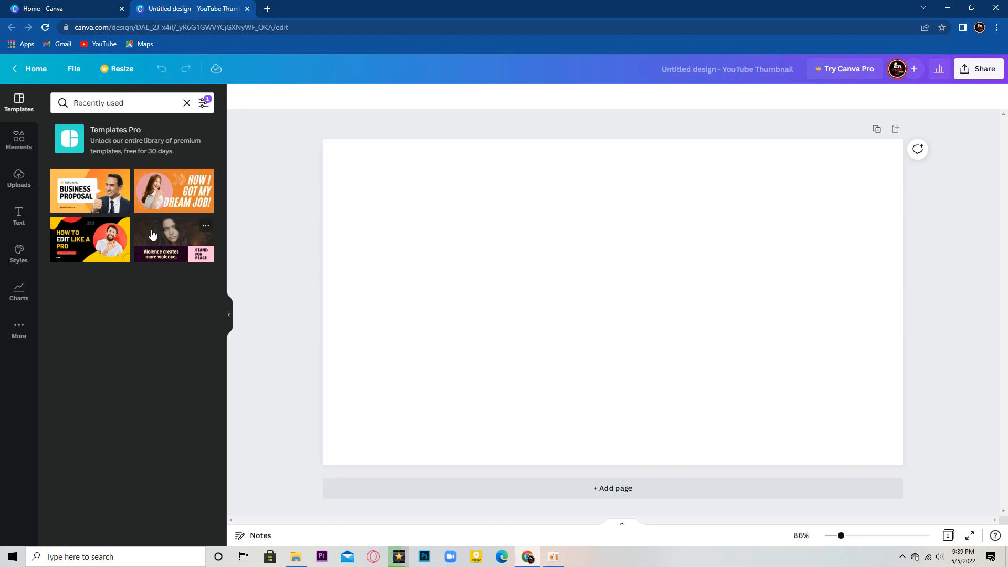
# Browse the full gallery of YouTube thumbnail templates to find a suitable design for the blank page.
pyautogui.click(20, 105)
pyautogui.scroll(-3, 114, 216)
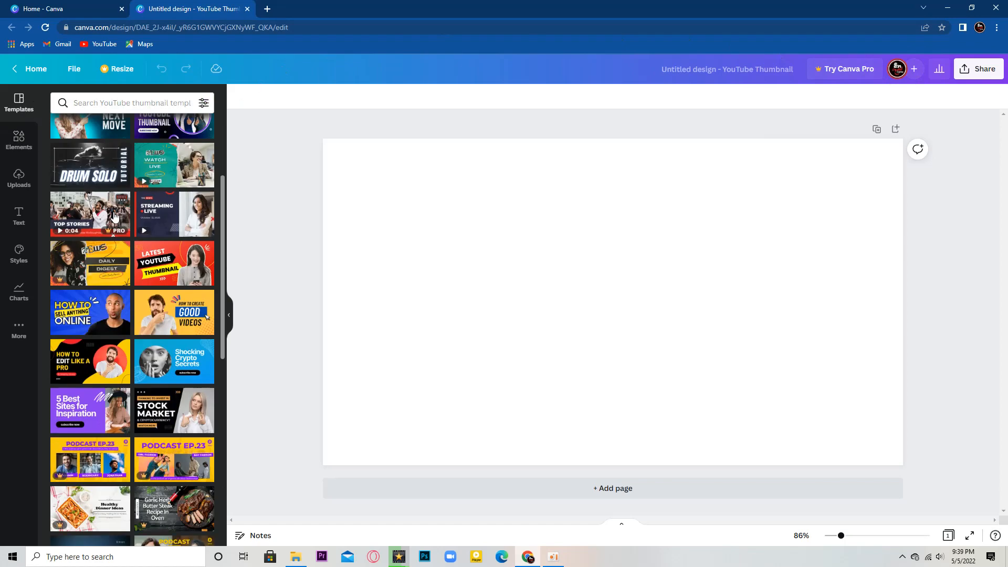
pyautogui.scroll(-4, 115, 215)
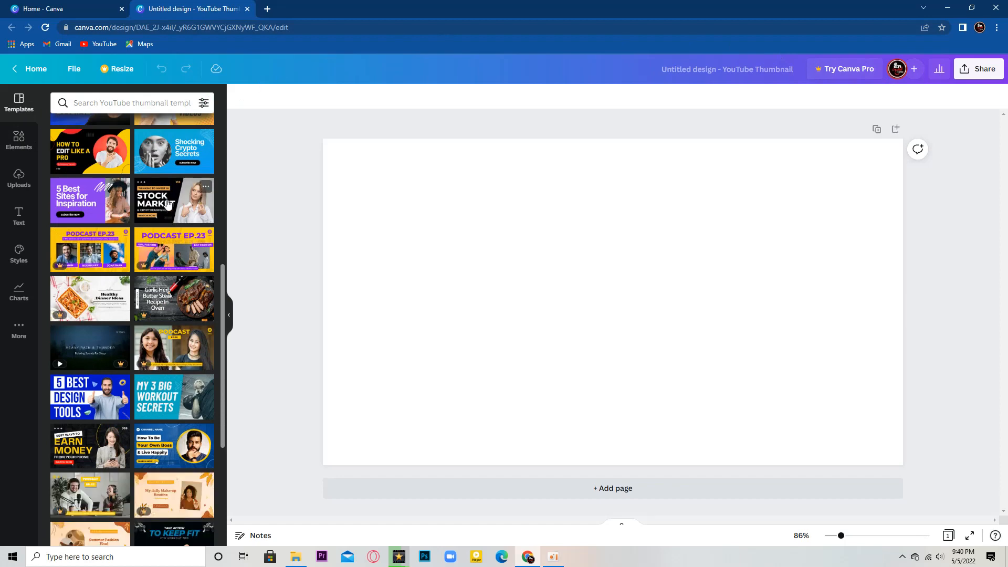
pyautogui.scroll(-1, 168, 205)
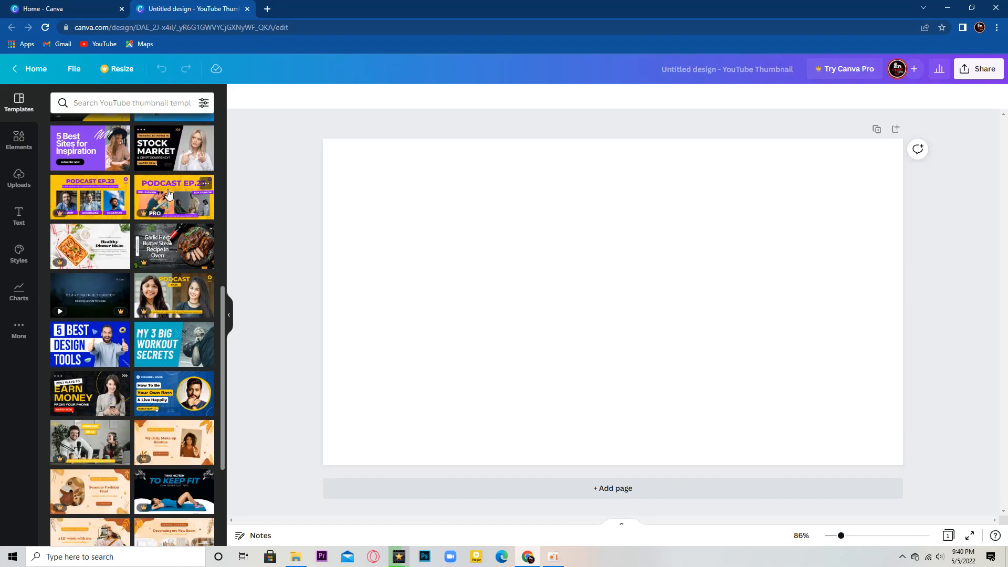
pyautogui.scroll(-3, 168, 193)
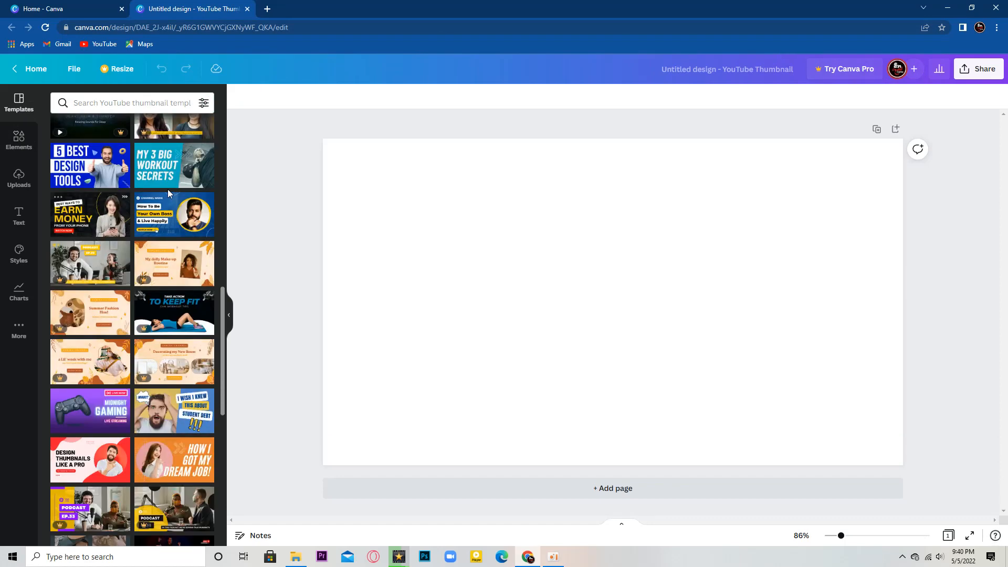
pyautogui.scroll(-1, 168, 190)
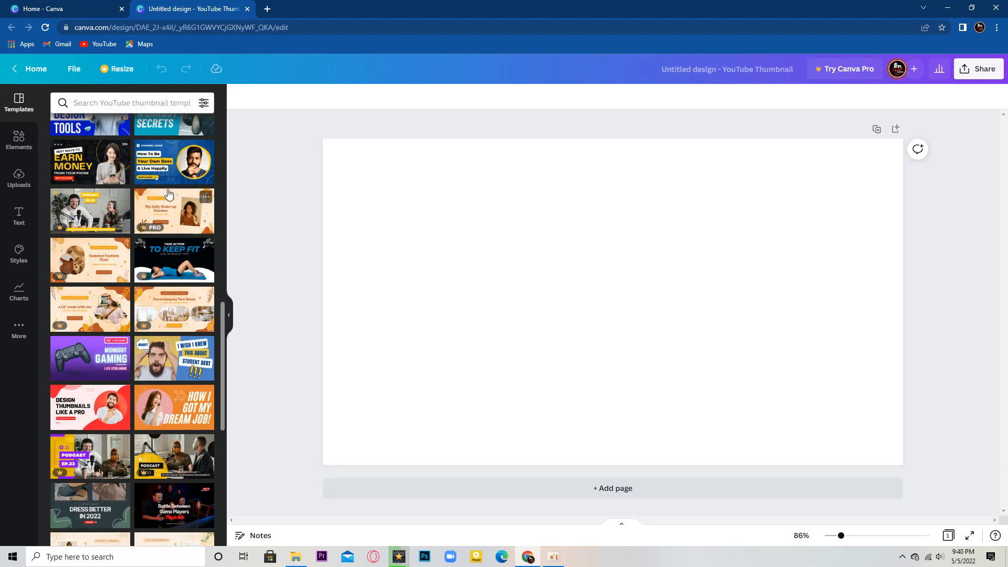
pyautogui.scroll(-5, 168, 194)
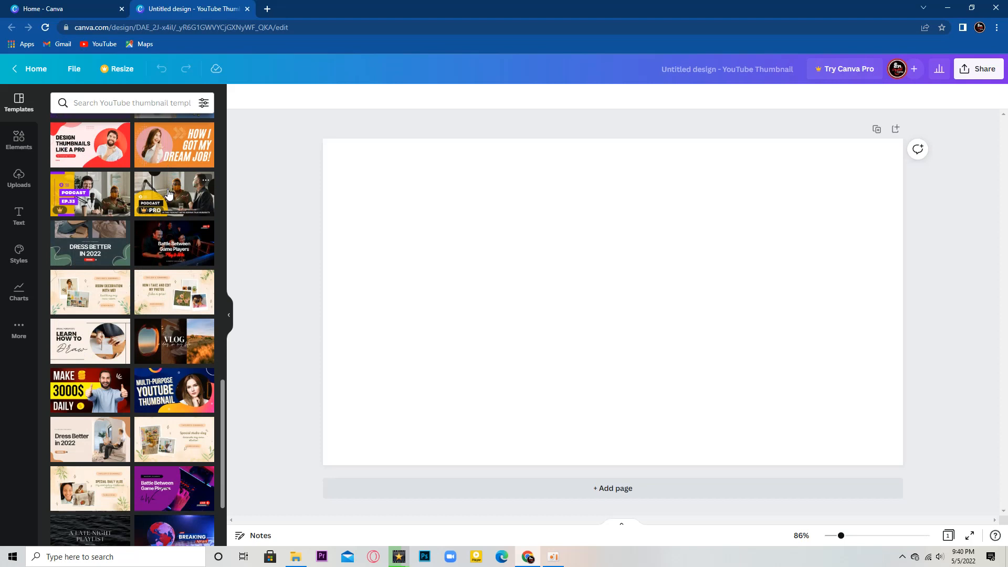
pyautogui.scroll(-6, 168, 193)
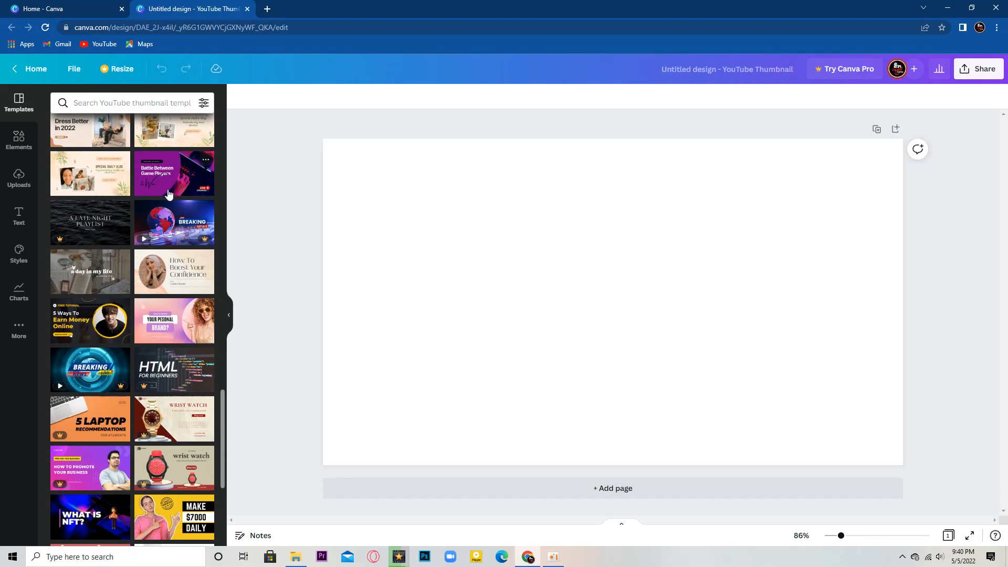
pyautogui.scroll(-2, 168, 195)
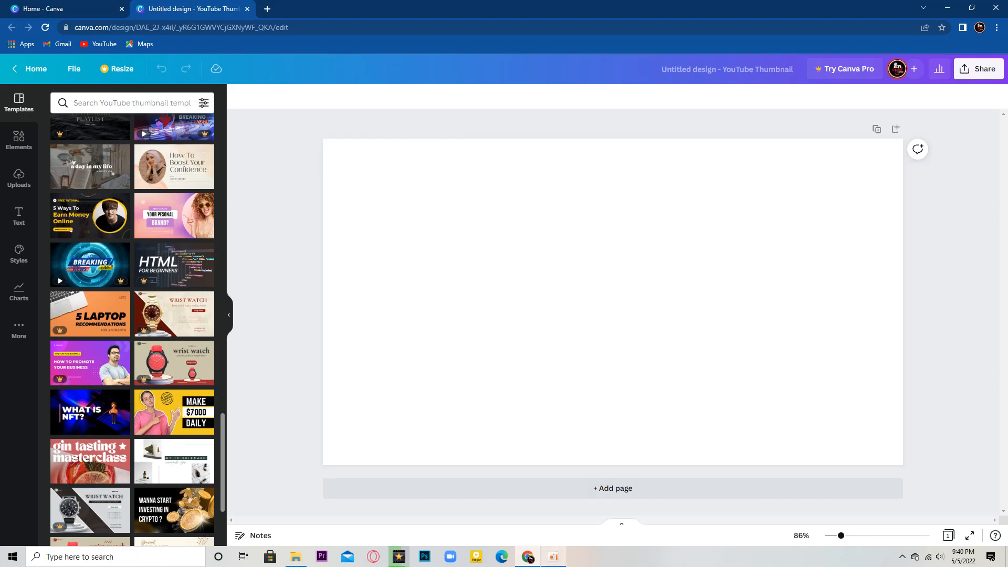
pyautogui.scroll(15, 152, 204)
pyautogui.scroll(-7, 152, 204)
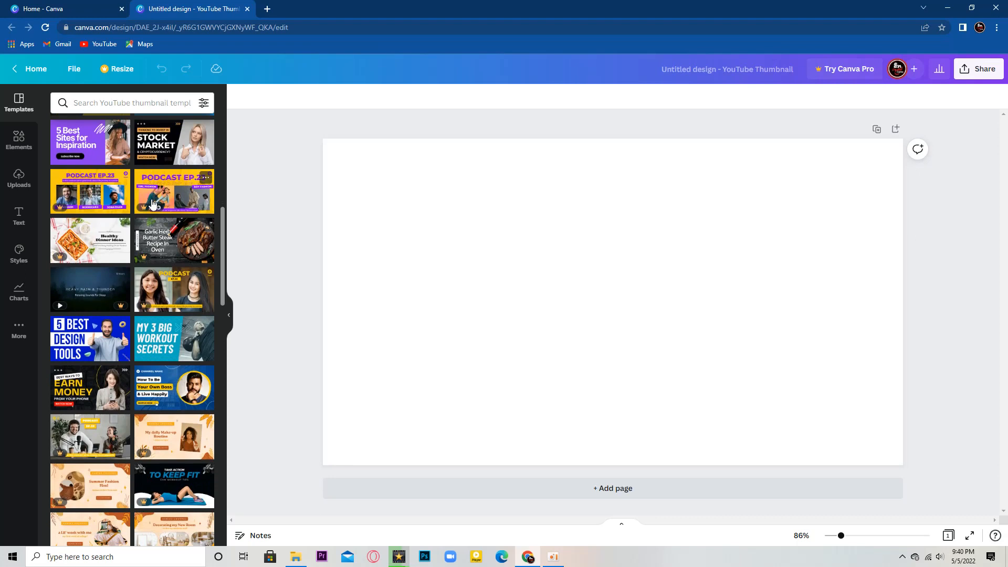
pyautogui.scroll(-5, 152, 205)
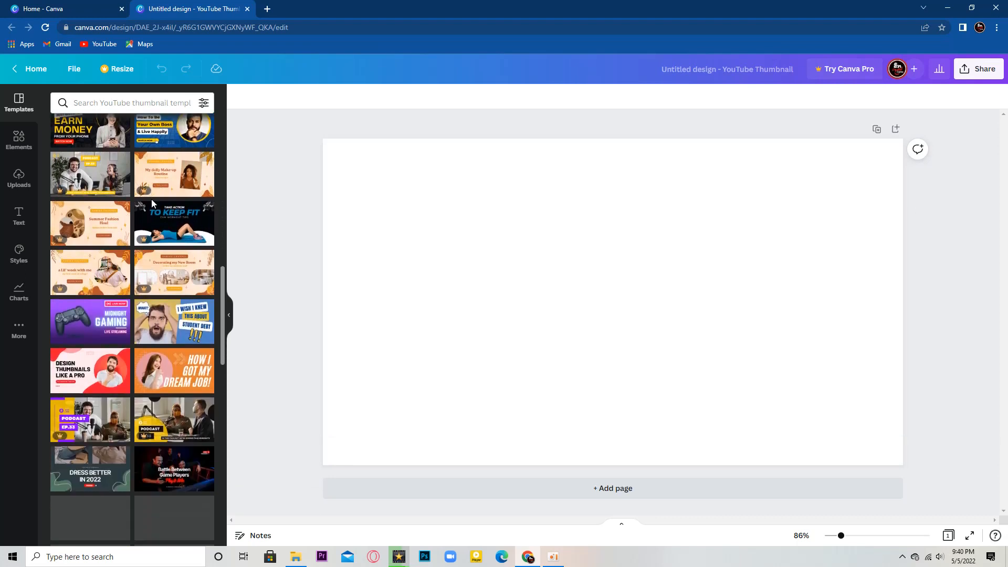
pyautogui.scroll(-6, 151, 199)
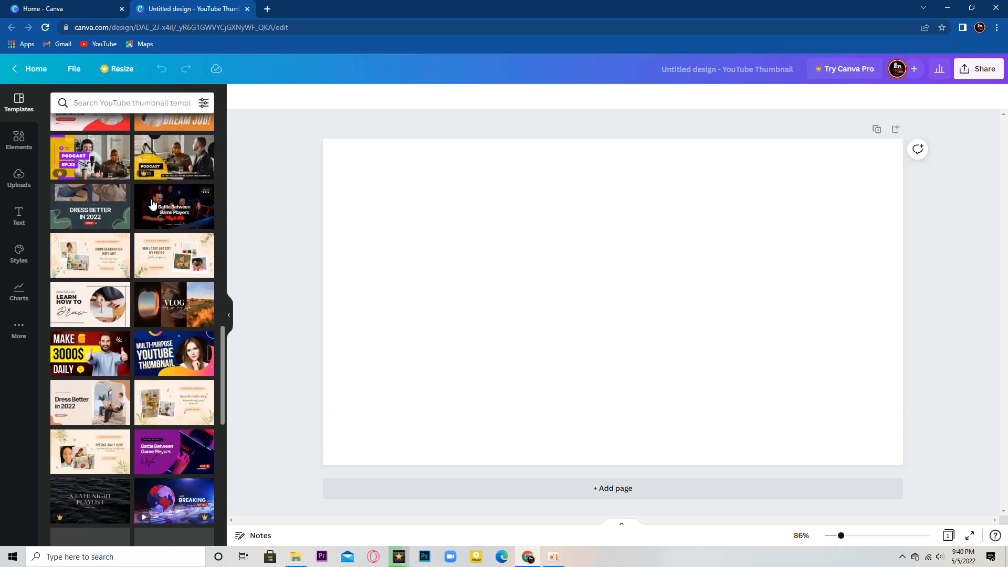
pyautogui.scroll(-6, 153, 204)
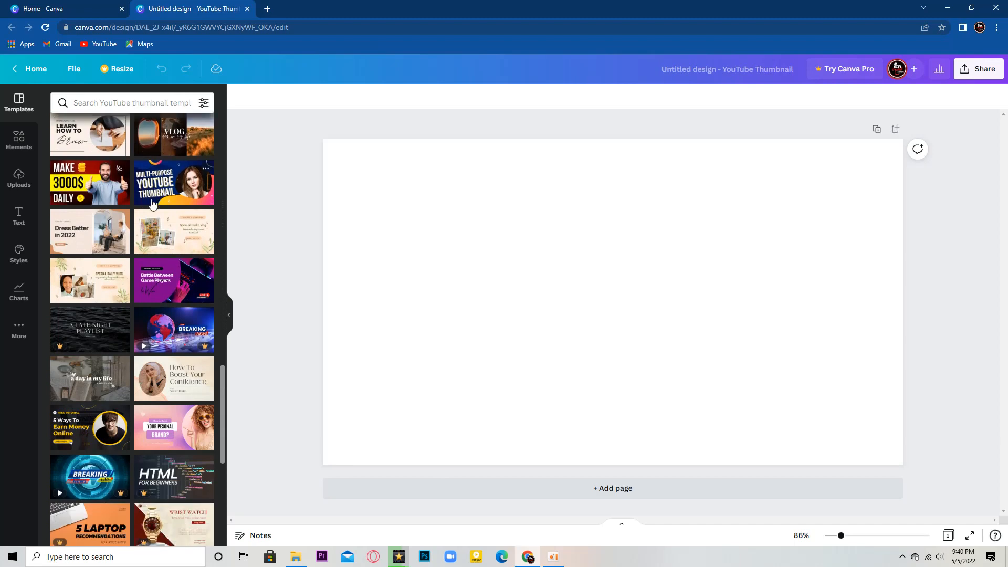
pyautogui.scroll(-2, 152, 204)
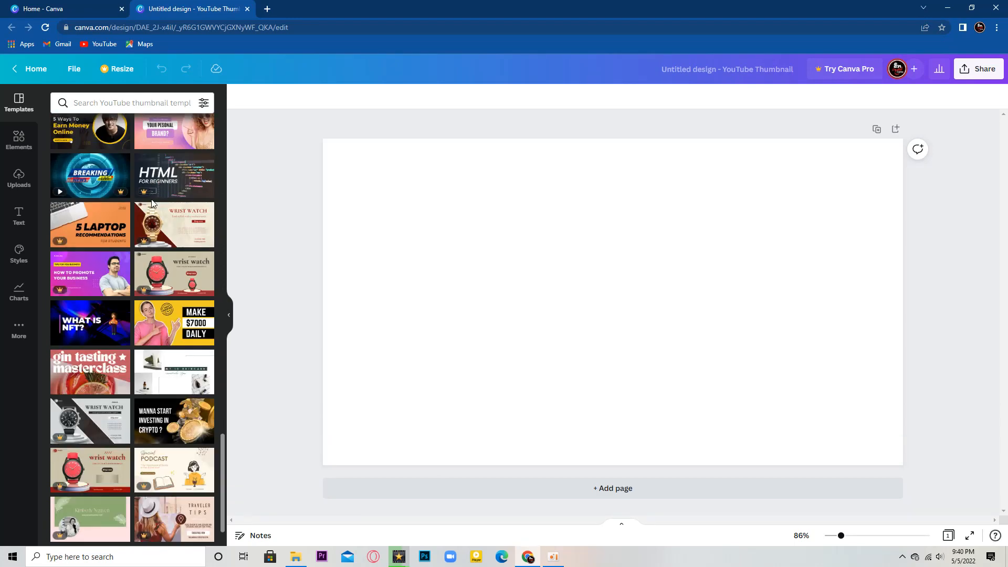
pyautogui.scroll(-4, 153, 205)
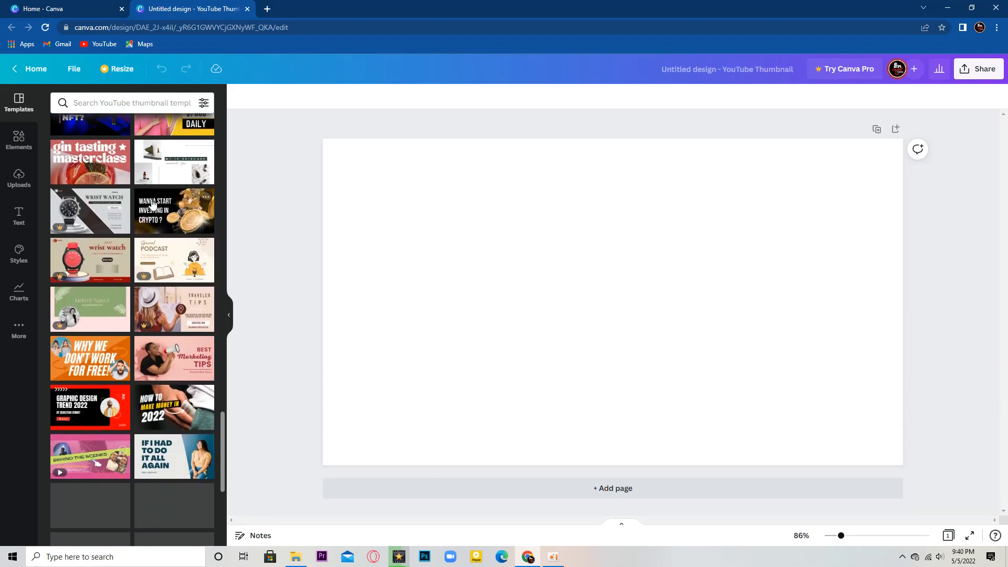
pyautogui.scroll(-2, 153, 204)
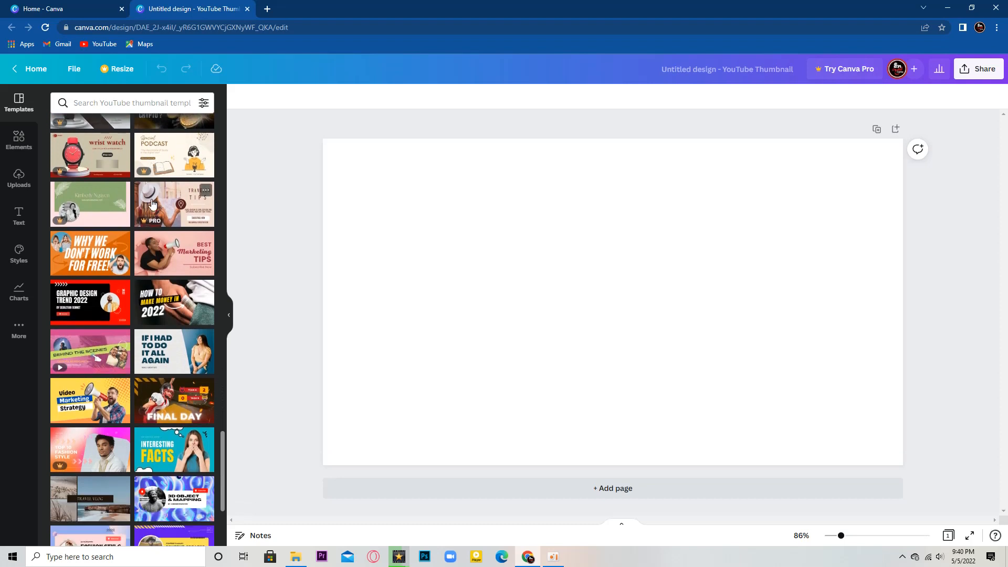
pyautogui.scroll(-1, 152, 203)
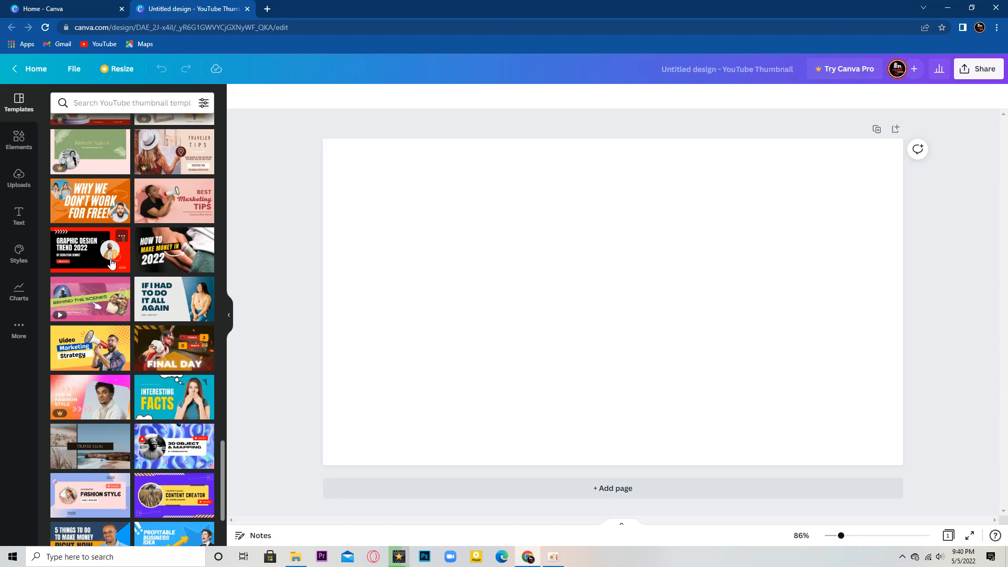
# Apply the "Graphic Design Trend 2022" template to the blank page.
pyautogui.click(95, 262)
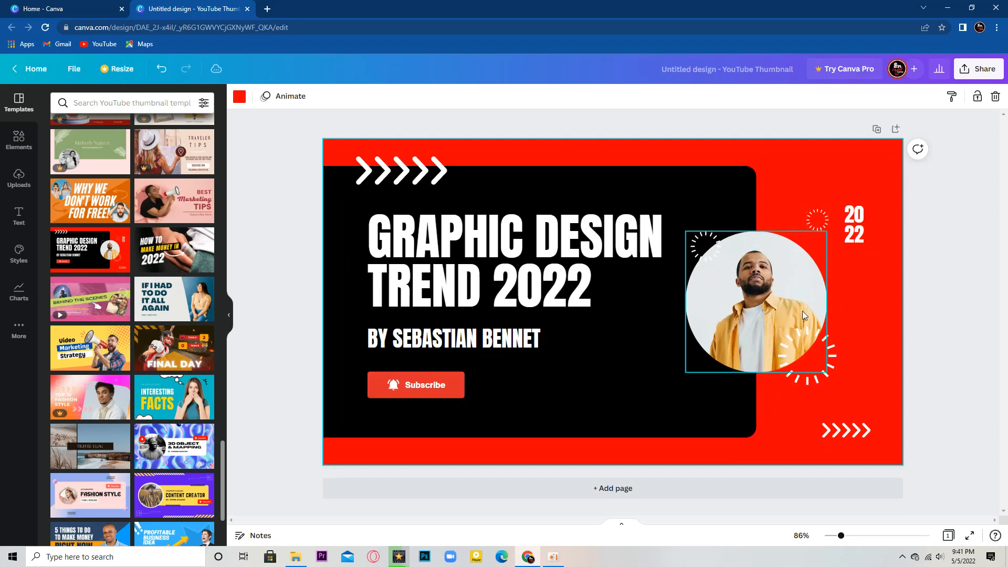
pyautogui.doubleClick(852, 231)
pyautogui.click(846, 192)
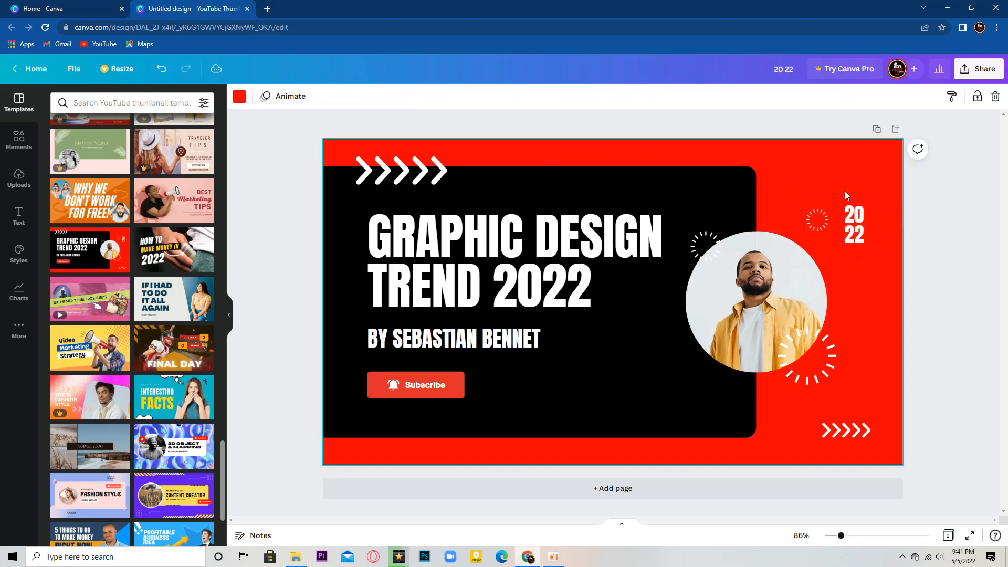
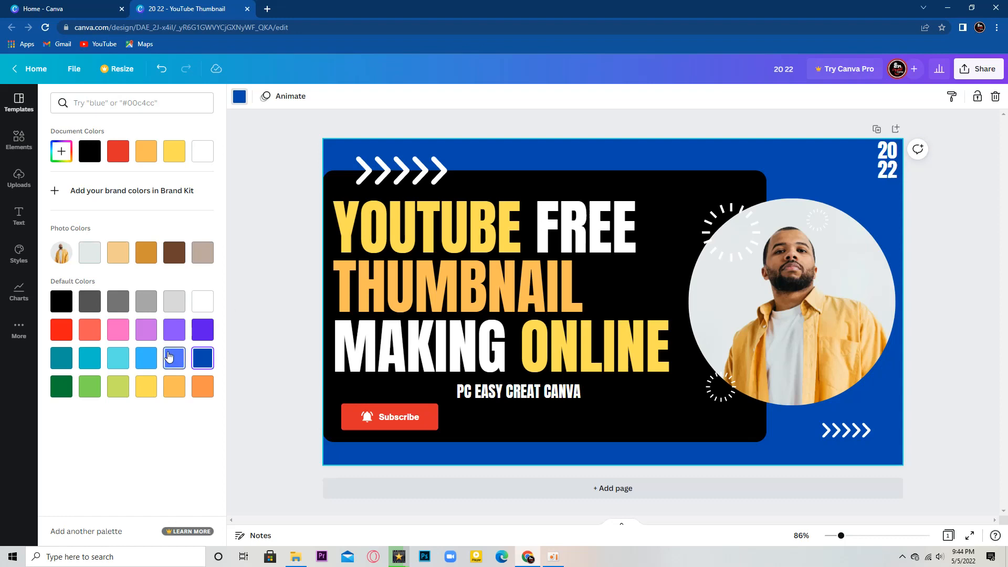
# Change the background to the lighter default blue and nudge the "PC EASY CREAT CANVA" text slightly to the right.
pyautogui.click(170, 357)
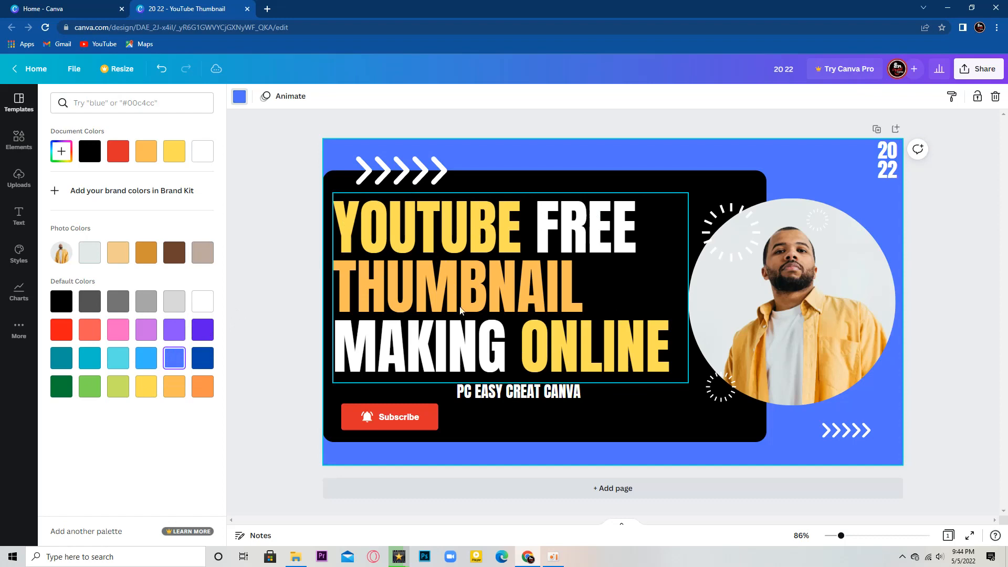
pyautogui.moveTo(521, 392); pyautogui.dragTo(525, 392)
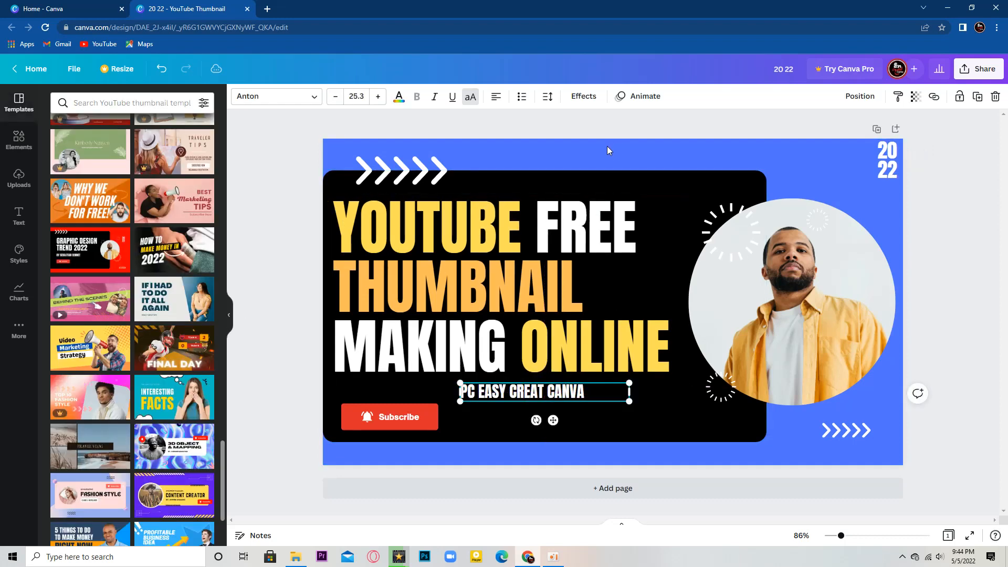
# Move the large burst graphic to the portrait's lower-left edge and the small burst to its upper-right edge.
pyautogui.click(18, 139)
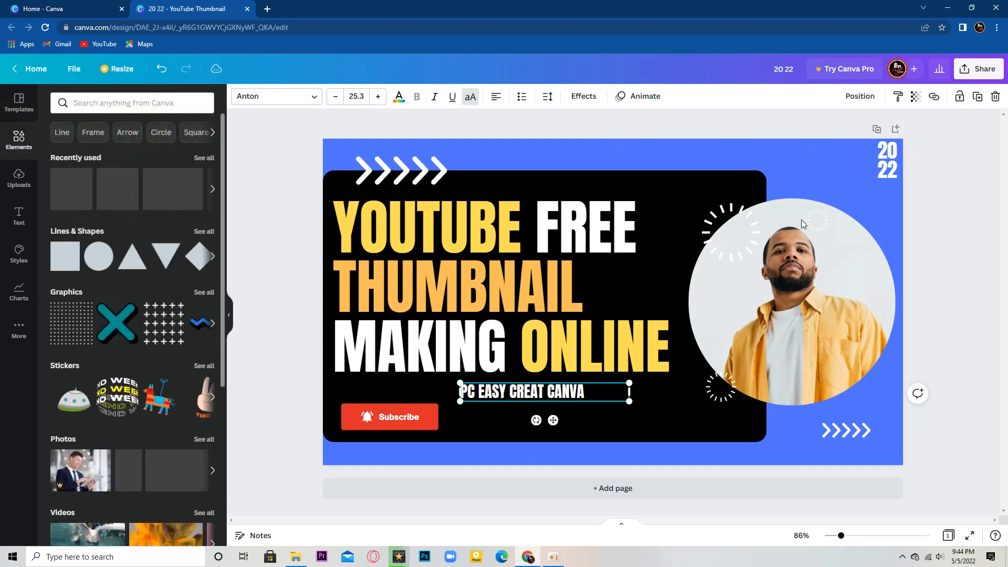
pyautogui.moveTo(737, 219); pyautogui.dragTo(726, 373)
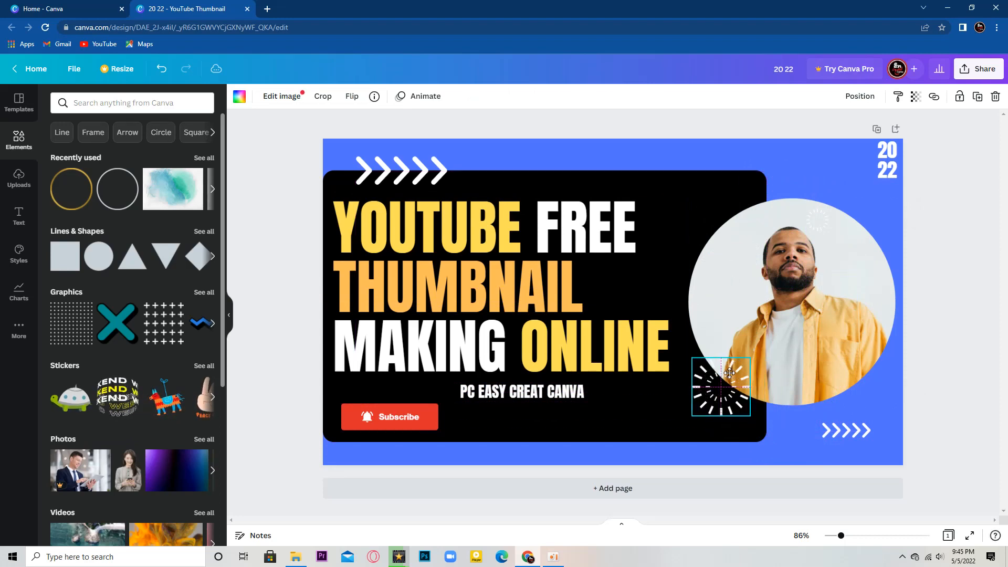
pyautogui.click(810, 409)
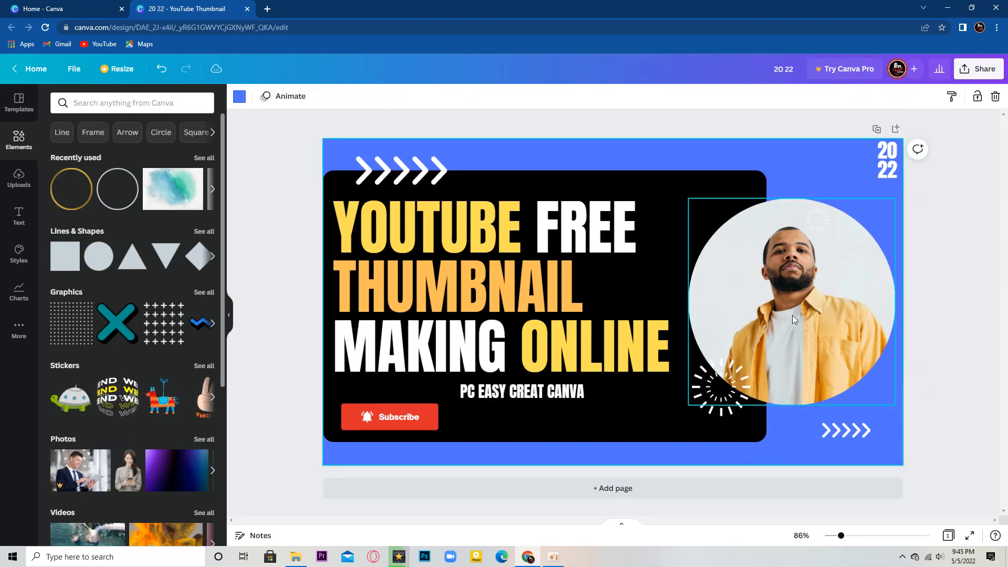
pyautogui.moveTo(813, 227); pyautogui.dragTo(842, 217)
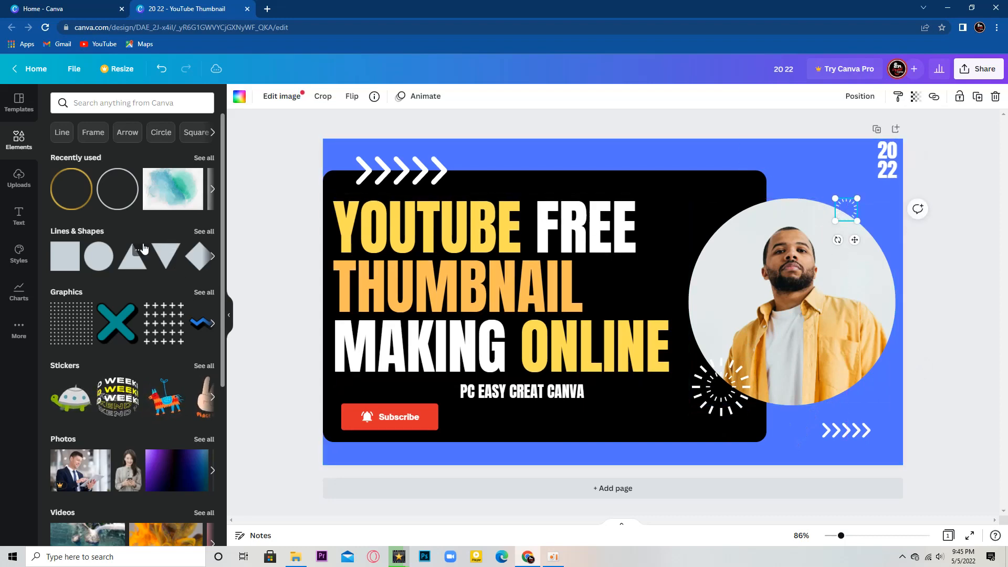
# Examine the available design elements, including the recently used items and the Lines & Shapes collection.
pyautogui.click(204, 158)
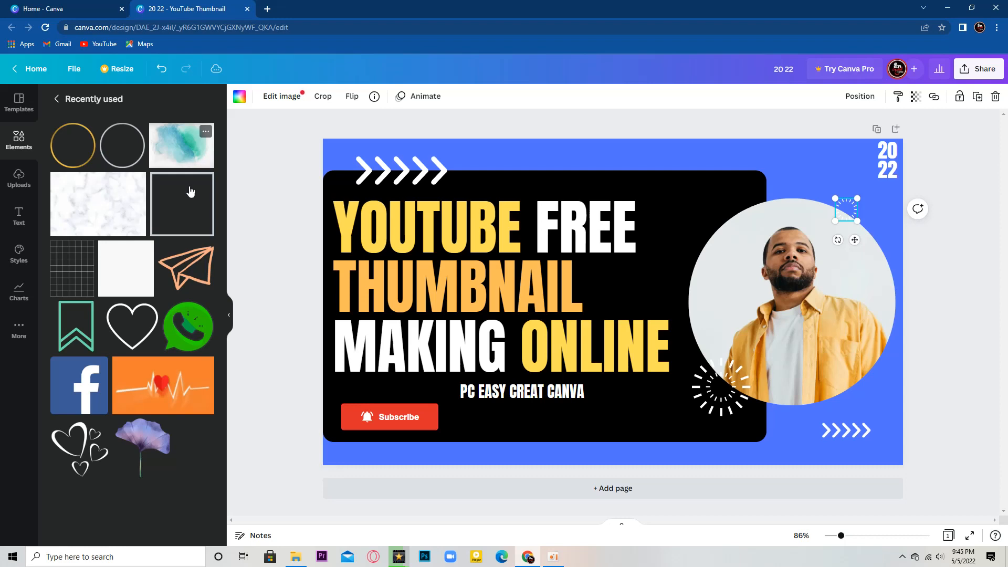
pyautogui.click(58, 99)
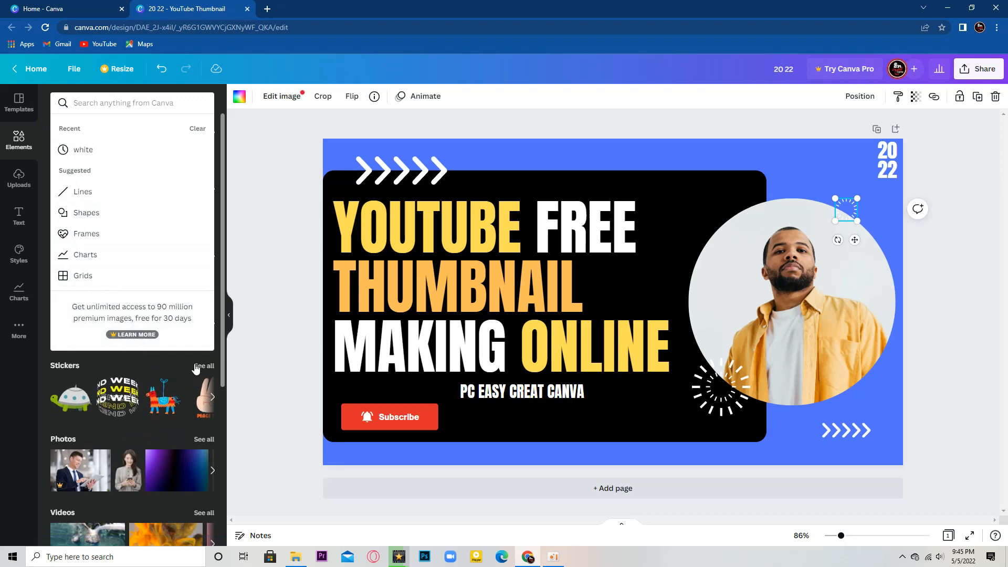
pyautogui.scroll(-5, 192, 368)
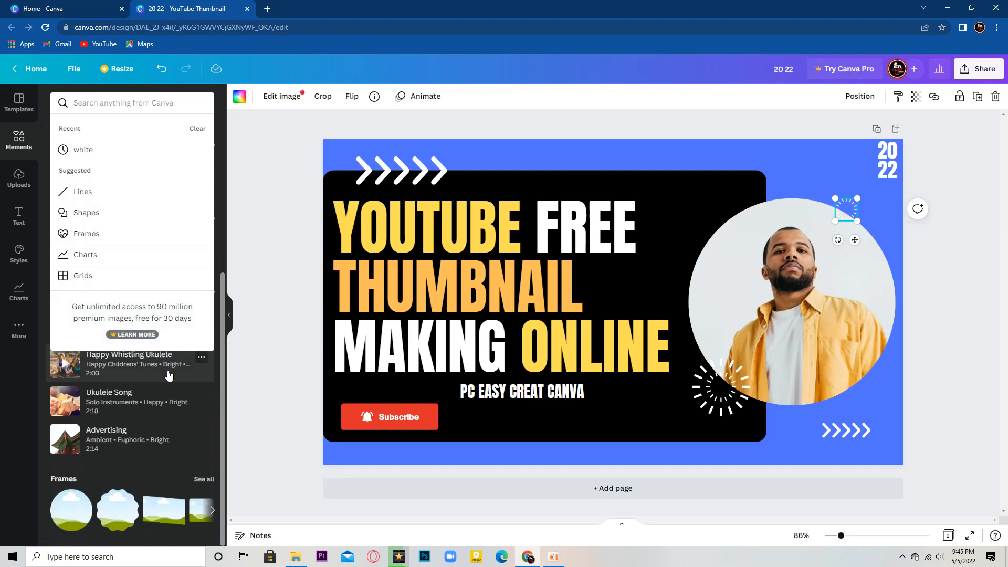
pyautogui.scroll(5, 169, 375)
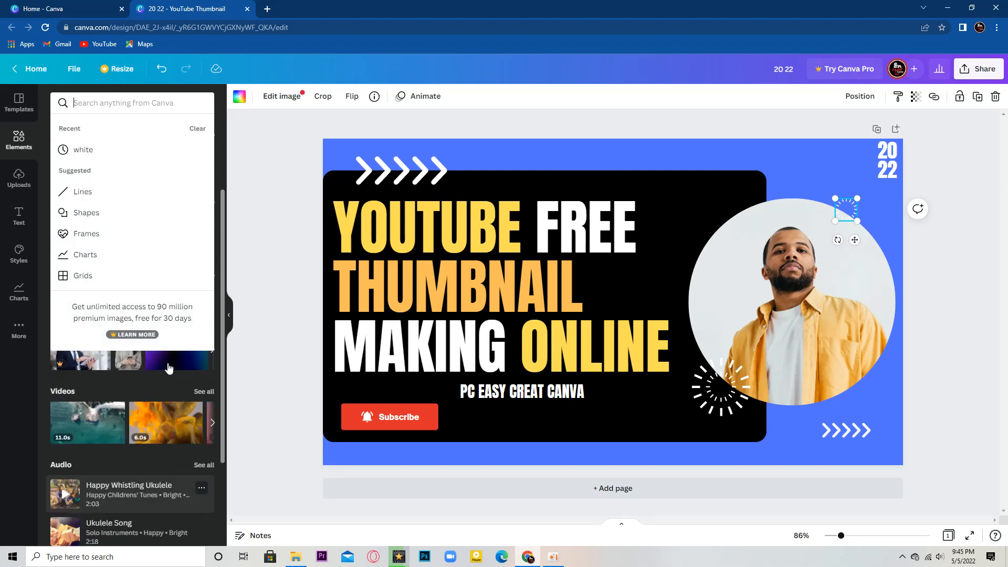
pyautogui.click(193, 130)
pyautogui.click(118, 432)
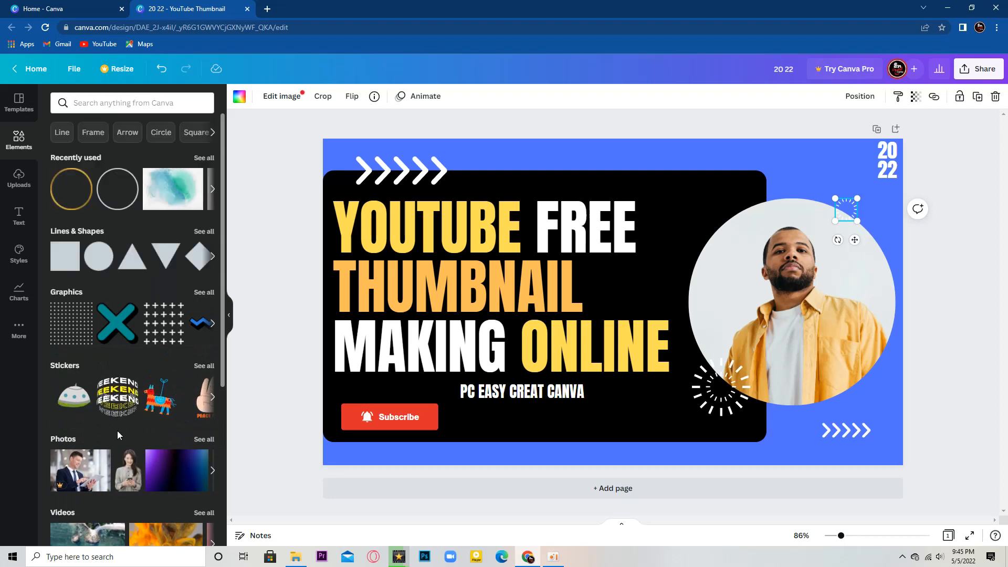
pyautogui.click(199, 233)
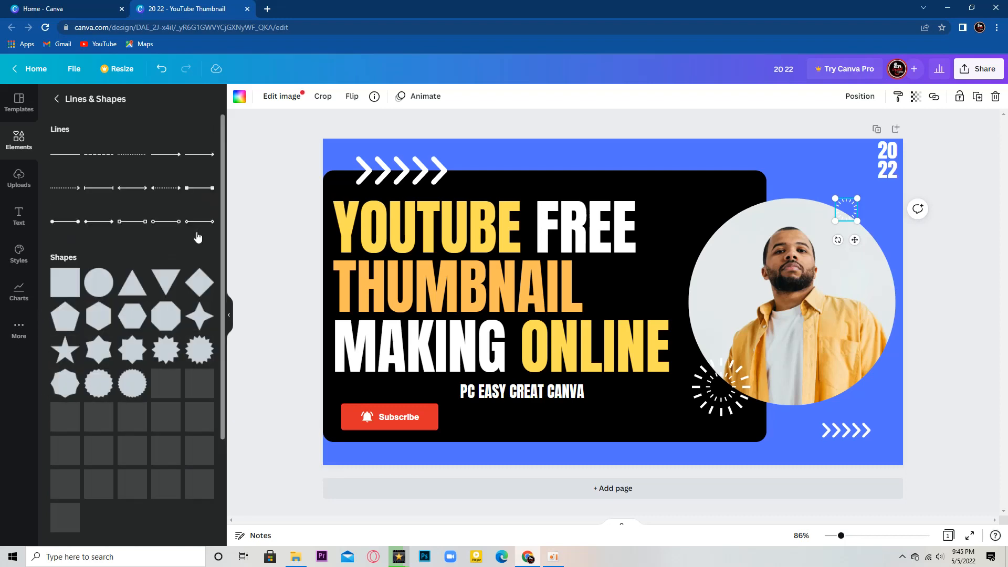
pyautogui.scroll(-10, 197, 237)
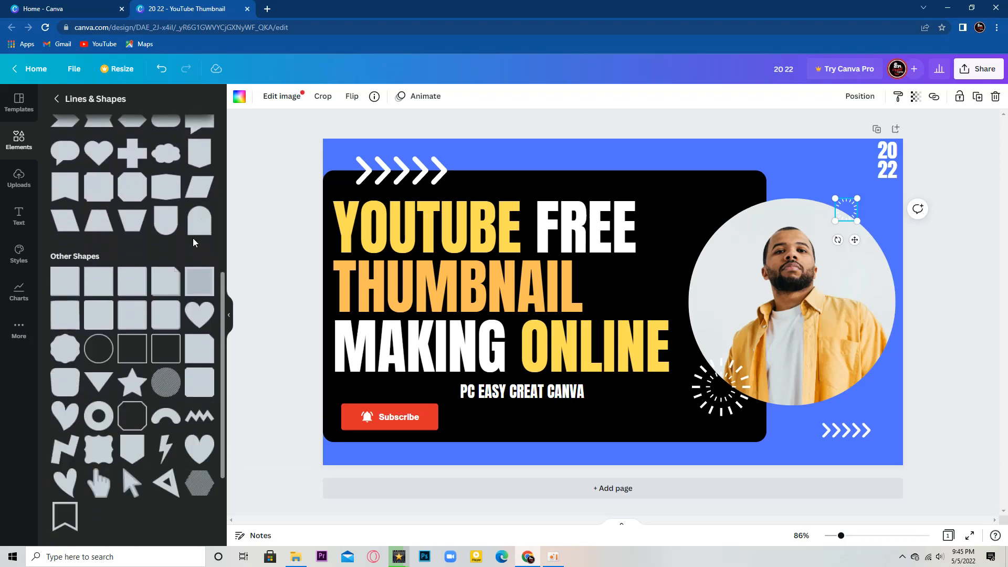
pyautogui.scroll(-6, 193, 242)
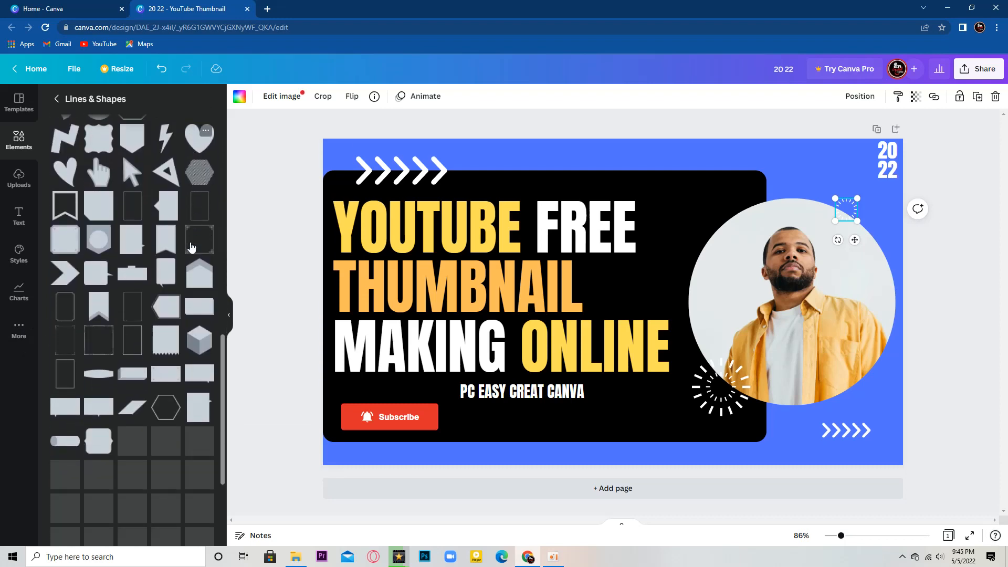
pyautogui.scroll(-4, 192, 247)
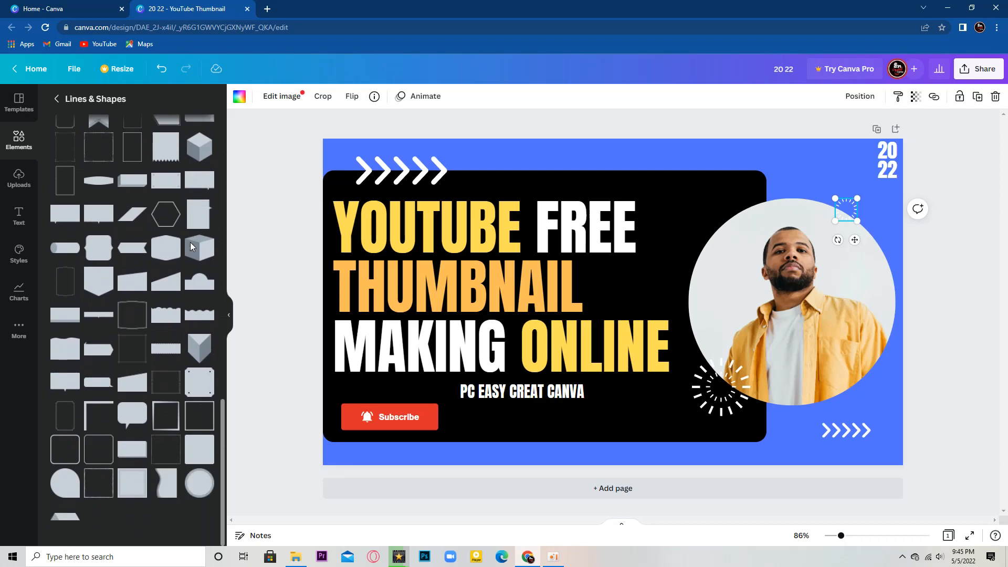
pyautogui.moveTo(191, 247)
pyautogui.scroll(10, 192, 284)
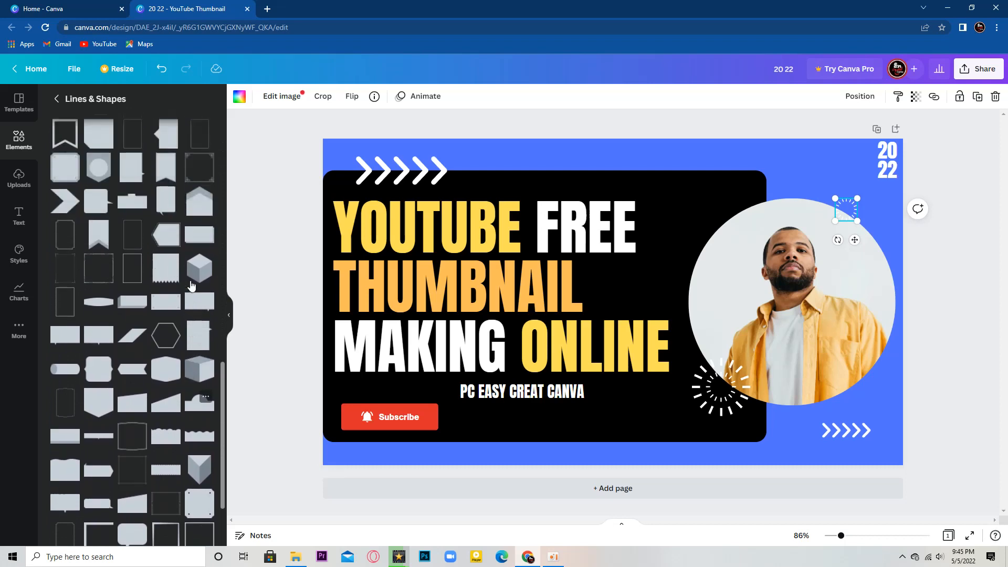
# Add the blue-green watercolour image from the recently used elements to the page.
pyautogui.scroll(5, 191, 285)
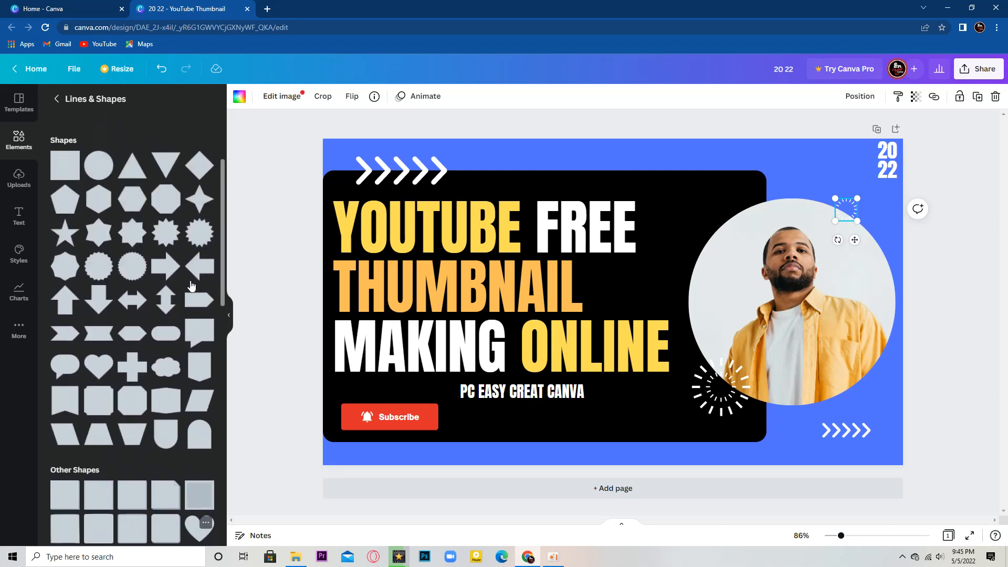
pyautogui.click(59, 100)
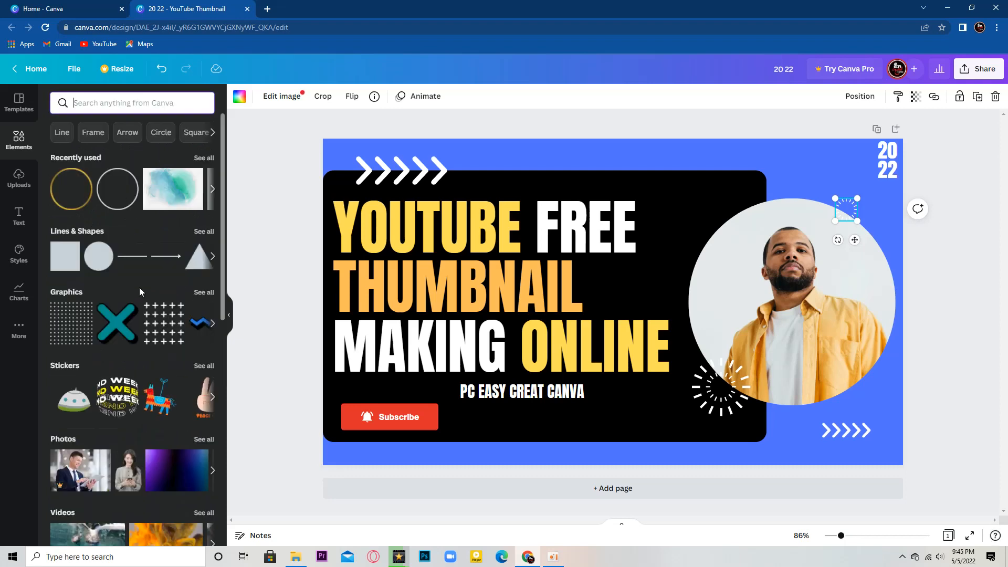
pyautogui.middleClick(197, 153)
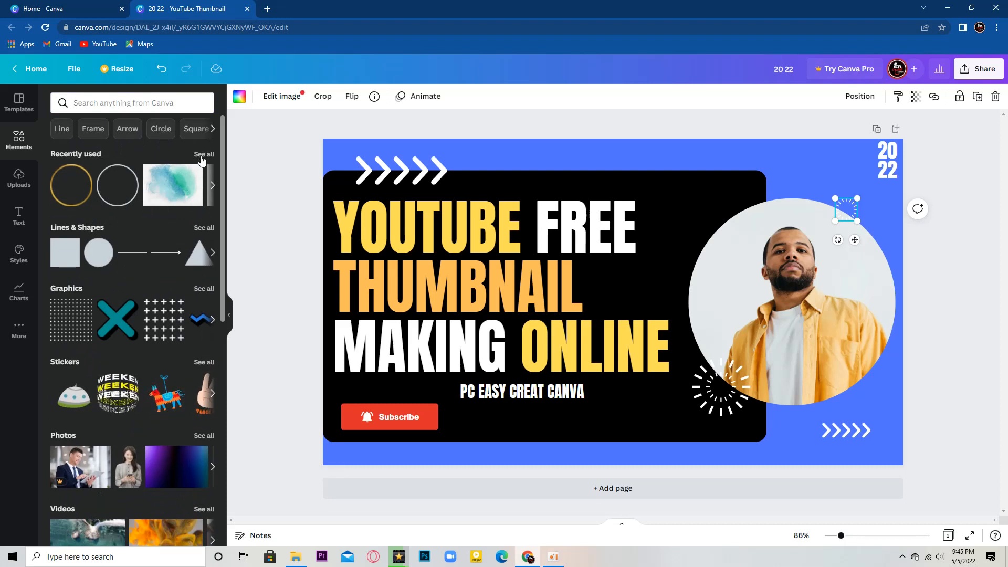
pyautogui.click(204, 157)
pyautogui.click(202, 159)
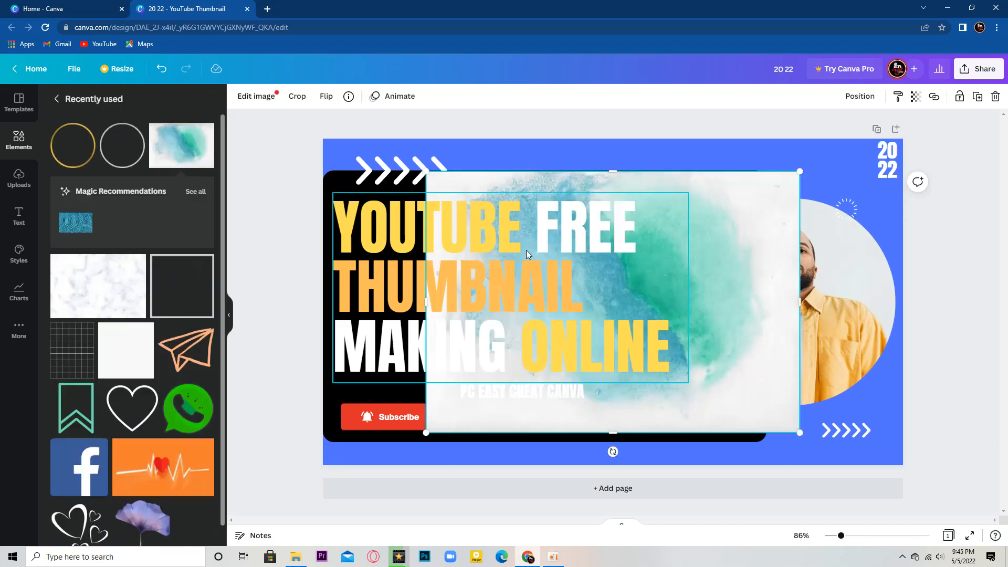
# Try filling the circular portrait frame with the watercolour image, and undo the replacement.
pyautogui.moveTo(712, 303); pyautogui.dragTo(764, 316)
pyautogui.moveTo(701, 284); pyautogui.dragTo(758, 298)
pyautogui.click(688, 148)
pyautogui.click(684, 206)
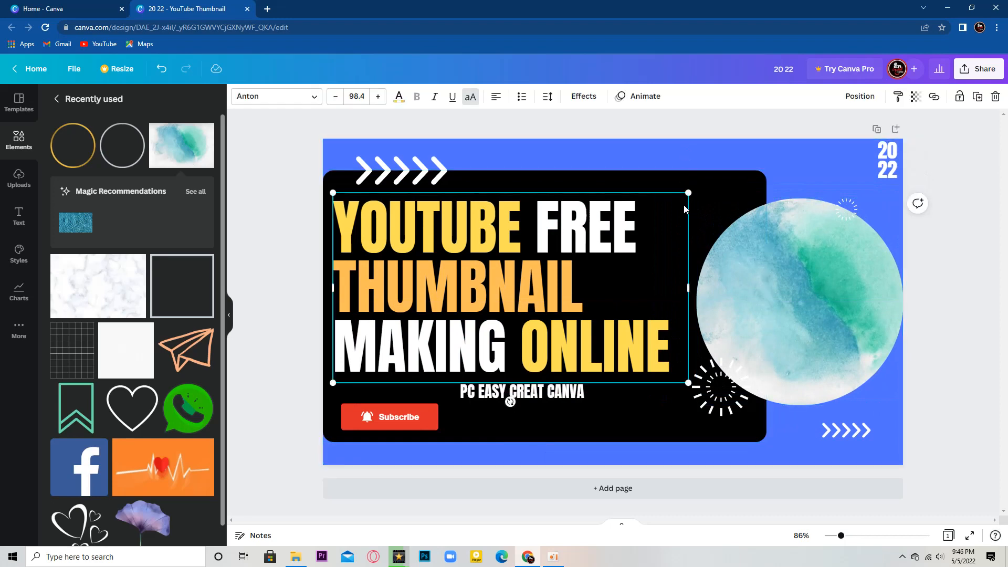
pyautogui.hotkey('ctrl', 'z')
pyautogui.hotkey('ctrl', 'z')
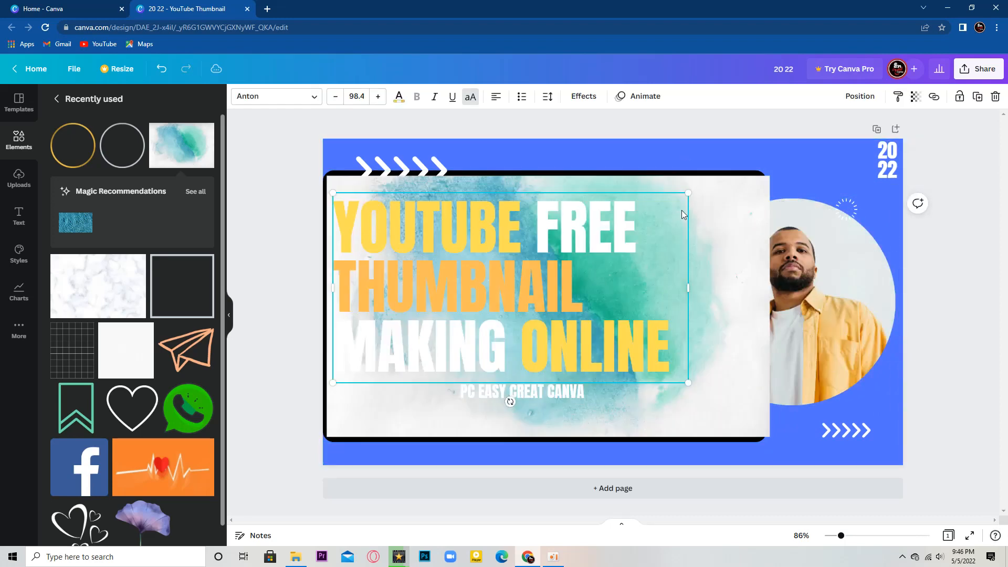
# Align the watercolour image with the page's left edge over the black panel and check its transparency and link options.
pyautogui.moveTo(708, 242)
pyautogui.mouseDown()
pyautogui.moveTo(700, 244)
pyautogui.moveTo(707, 241)
pyautogui.mouseUp()
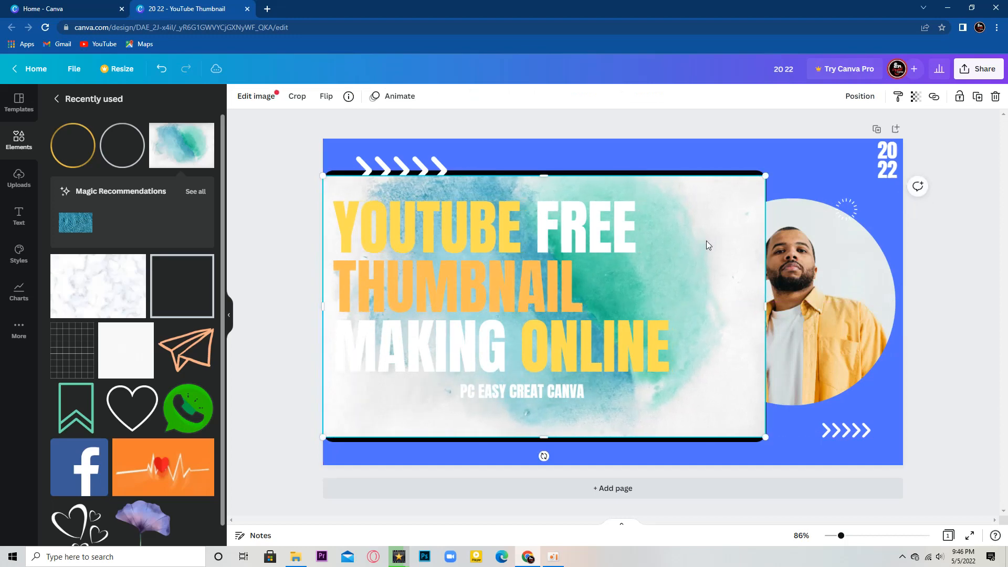
pyautogui.click(916, 98)
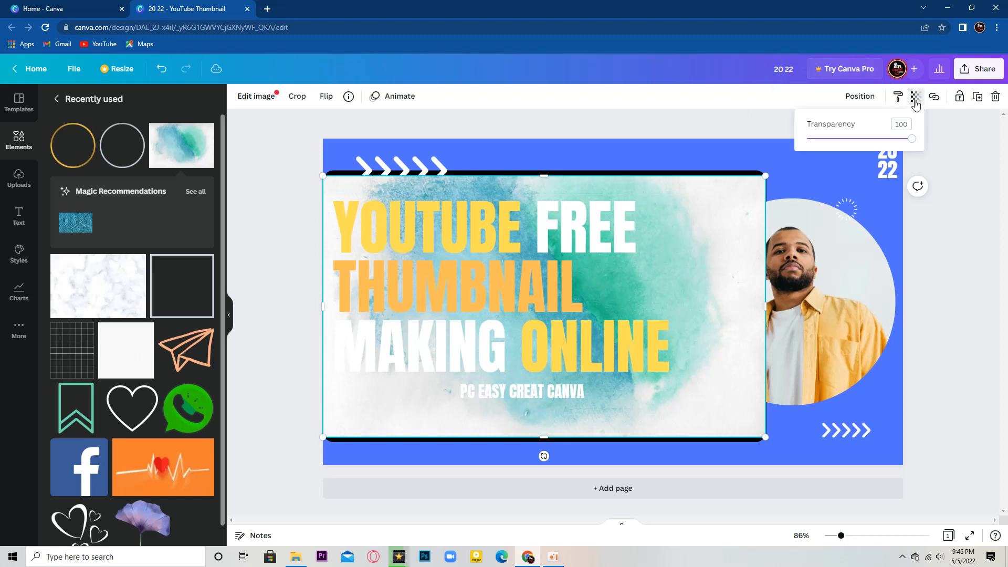
pyautogui.moveTo(913, 139)
pyautogui.mouseDown()
pyautogui.moveTo(849, 145)
pyautogui.moveTo(871, 166)
pyautogui.moveTo(840, 164)
pyautogui.moveTo(919, 157)
pyautogui.mouseUp()
pyautogui.click(931, 100)
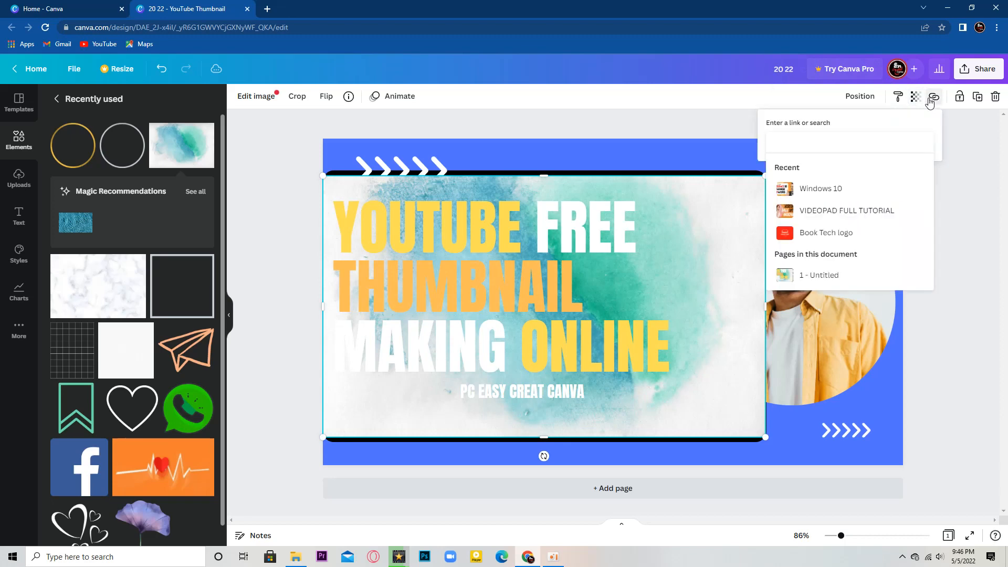
pyautogui.click(933, 98)
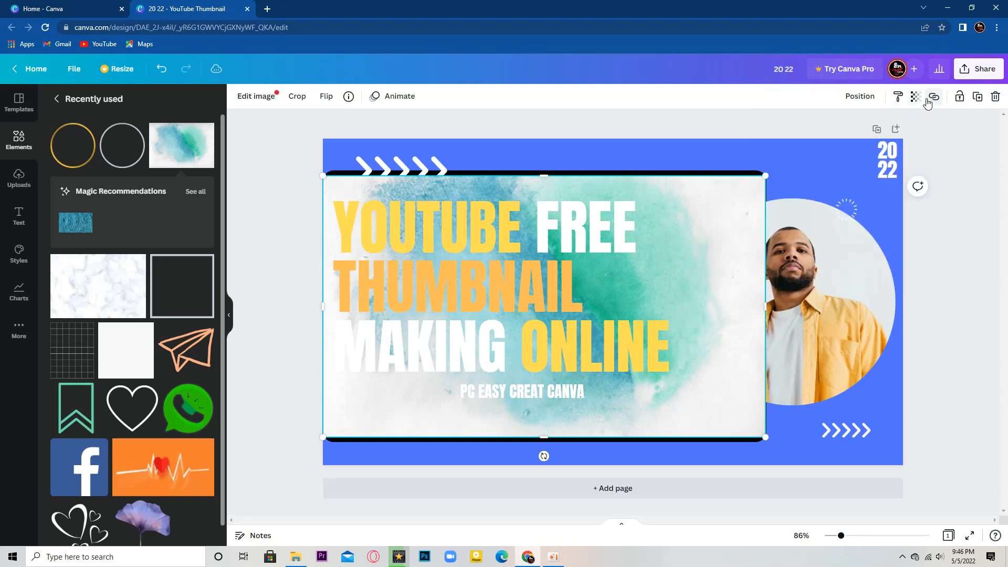
# Duplicate the watercolour image and remove the extra copies again.
pyautogui.click(979, 97)
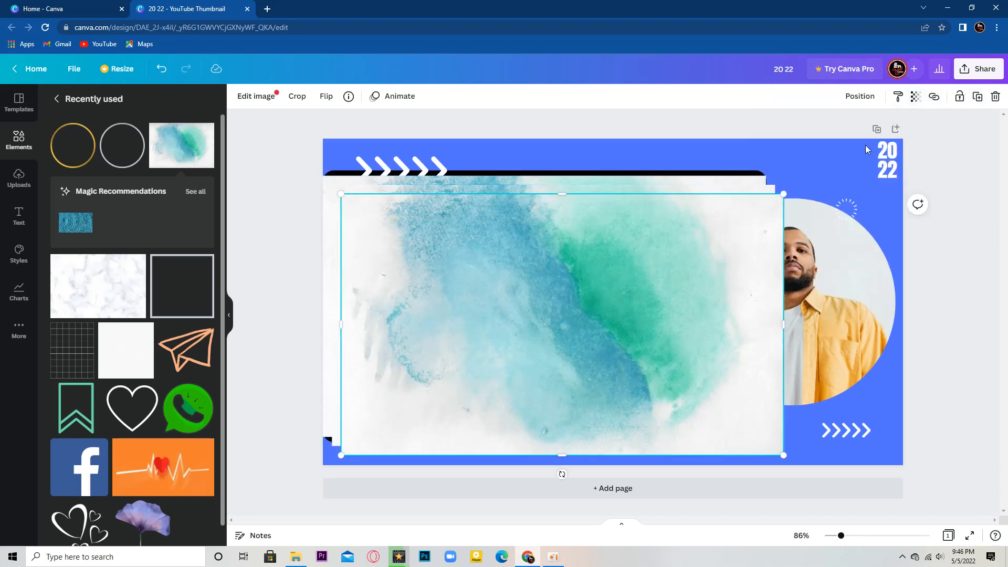
pyautogui.hotkey('ctrl', 'z')
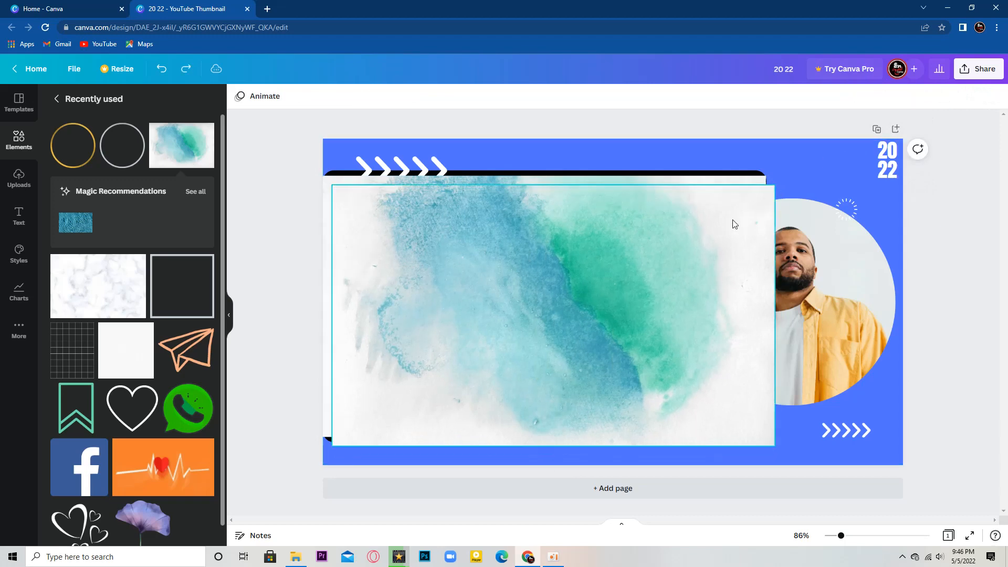
pyautogui.press('Delete')
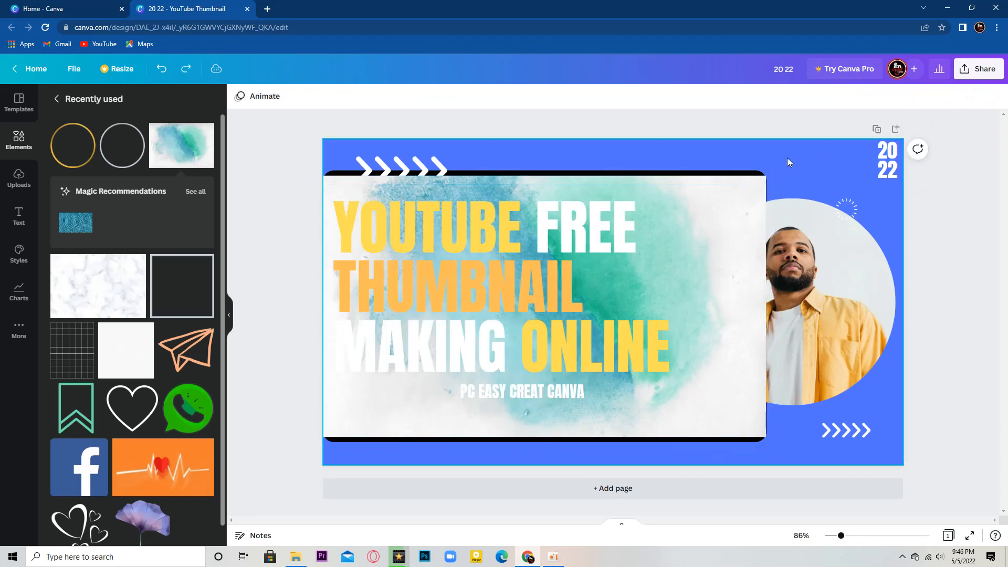
# Try locking, unlocking and duplicating the watercolour image, and undo the duplicates.
pyautogui.click(718, 227)
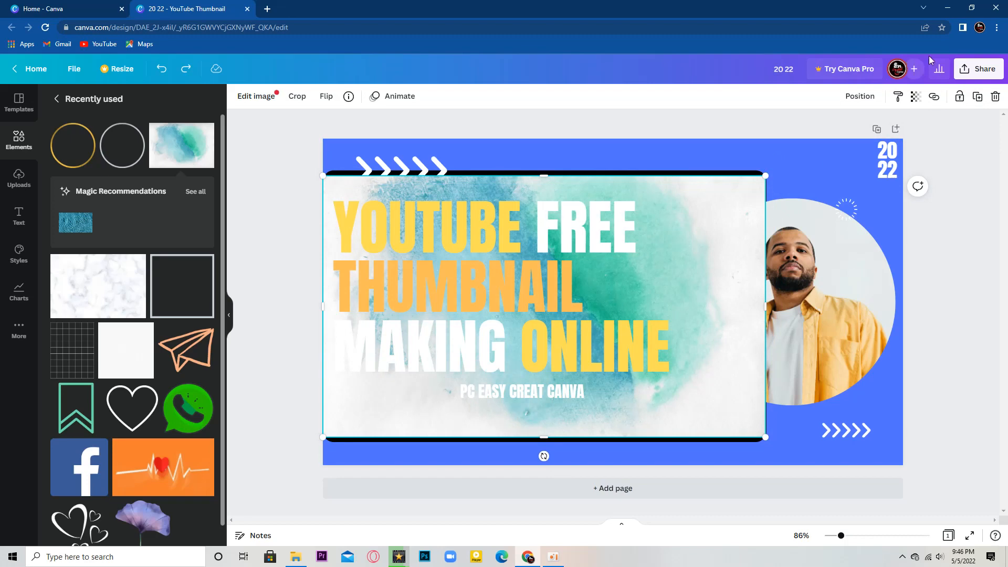
pyautogui.click(961, 98)
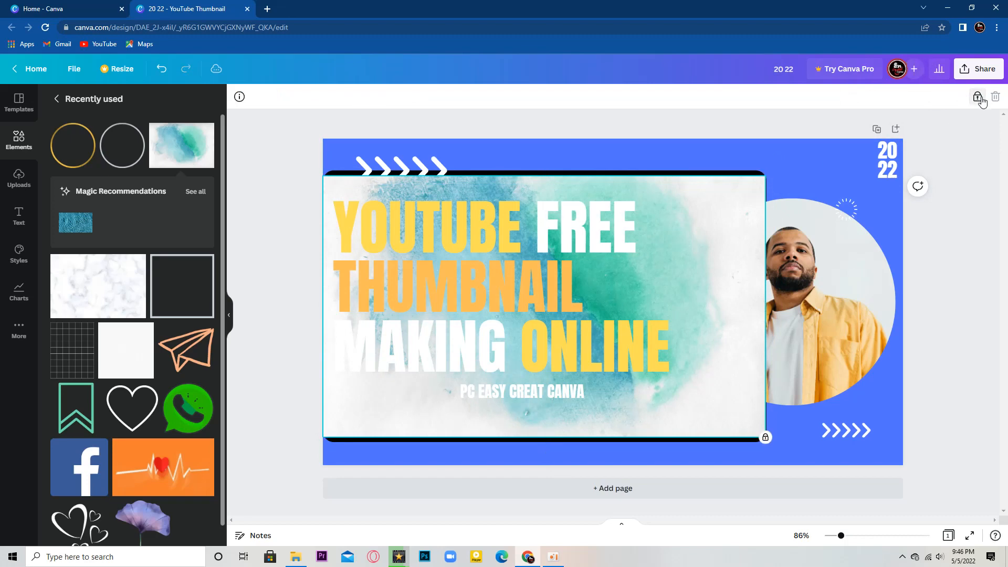
pyautogui.click(980, 98)
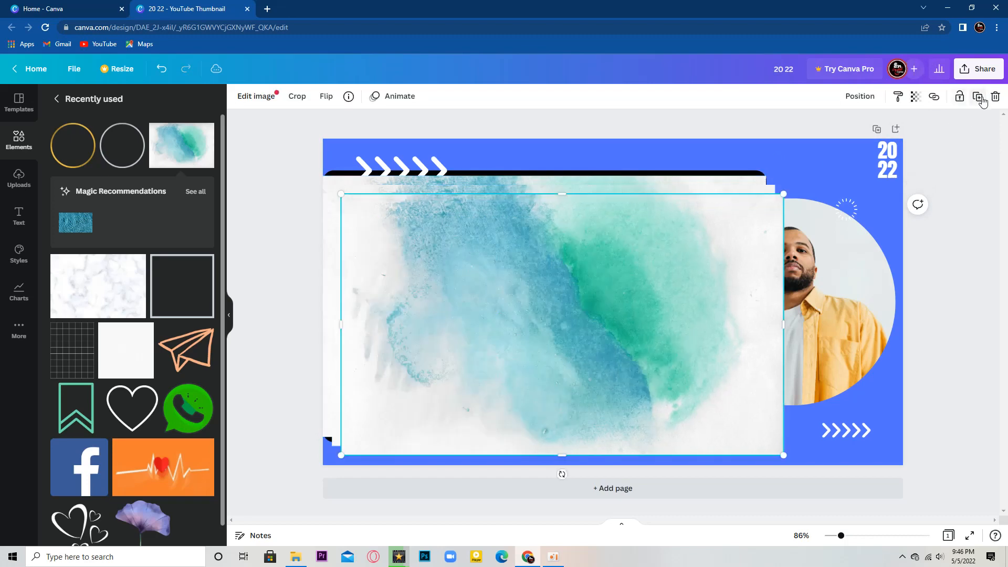
pyautogui.click(850, 150)
pyautogui.hotkey('ctrl', 'z')
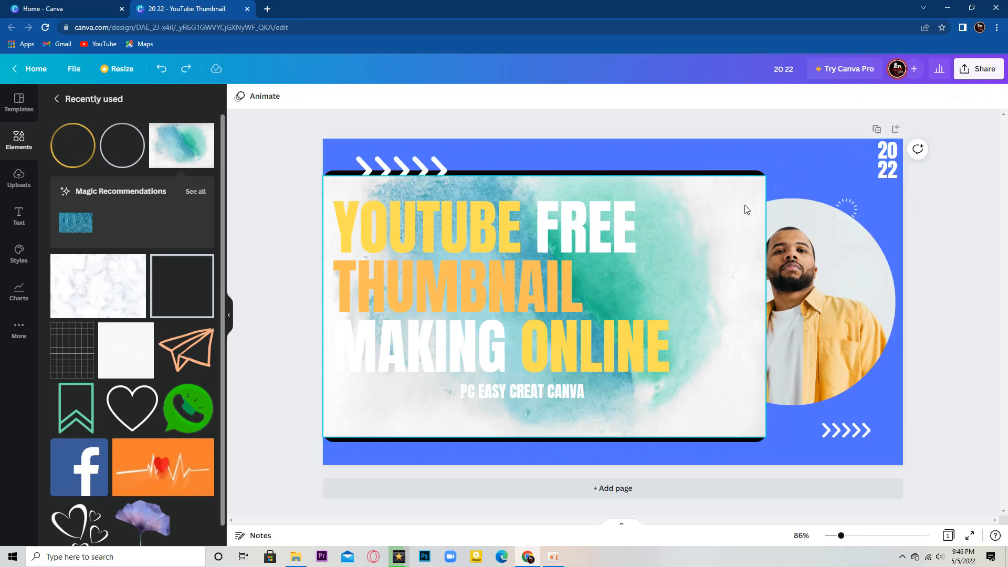
pyautogui.click(738, 209)
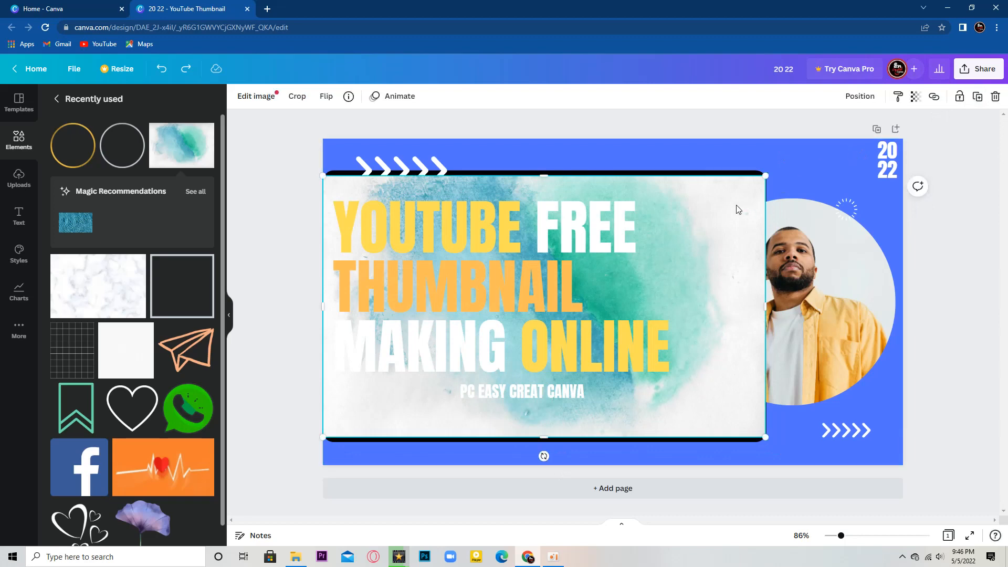
# Try the watercolour image's layer order to front and to back, and its top, middle, bottom, right and center page alignments.
pyautogui.click(858, 97)
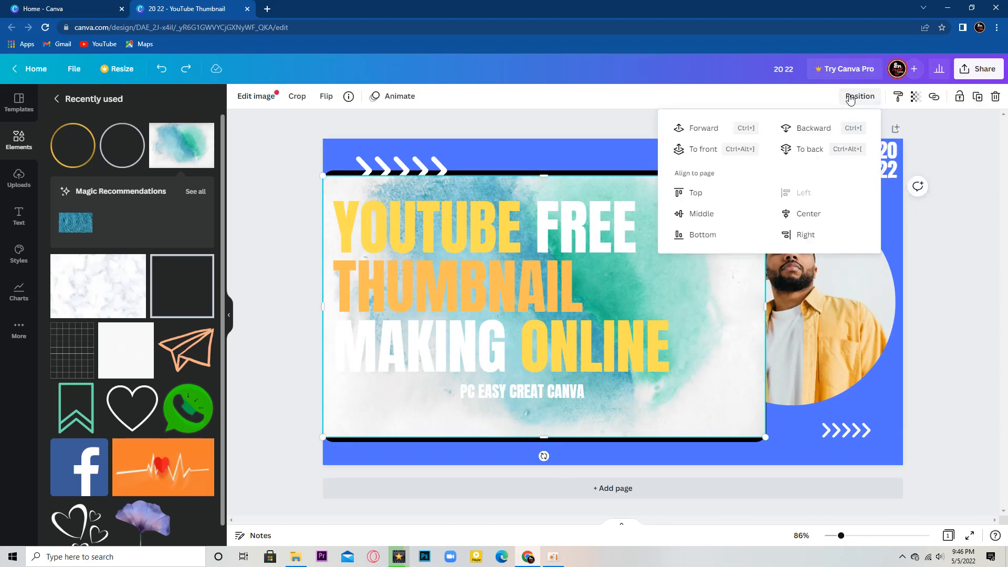
pyautogui.click(746, 154)
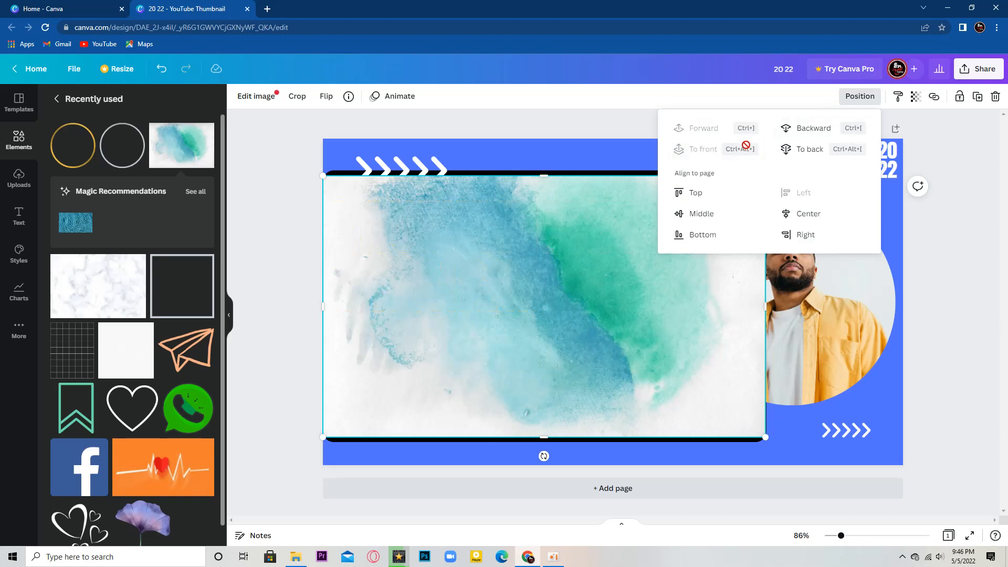
pyautogui.click(683, 192)
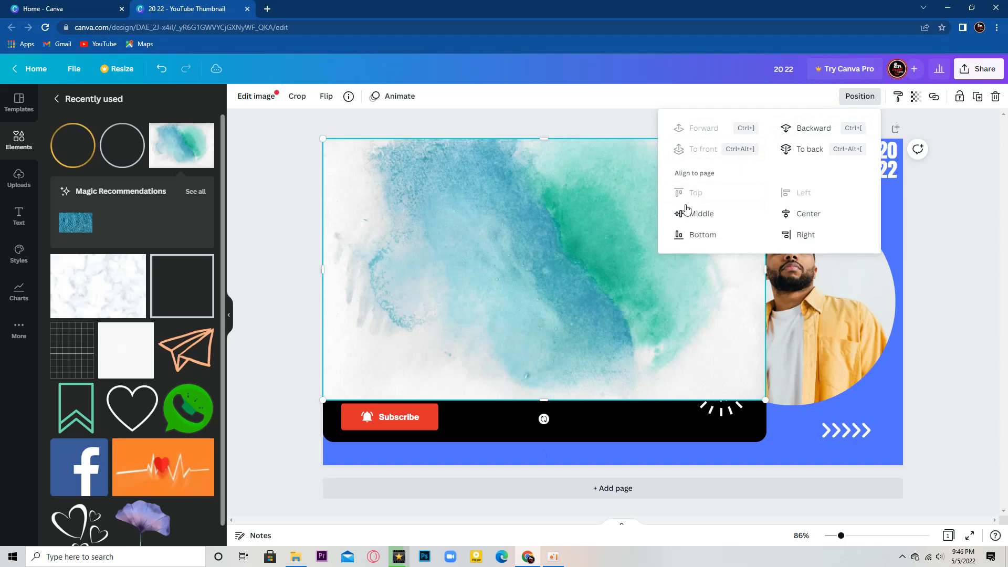
pyautogui.click(687, 209)
pyautogui.click(694, 236)
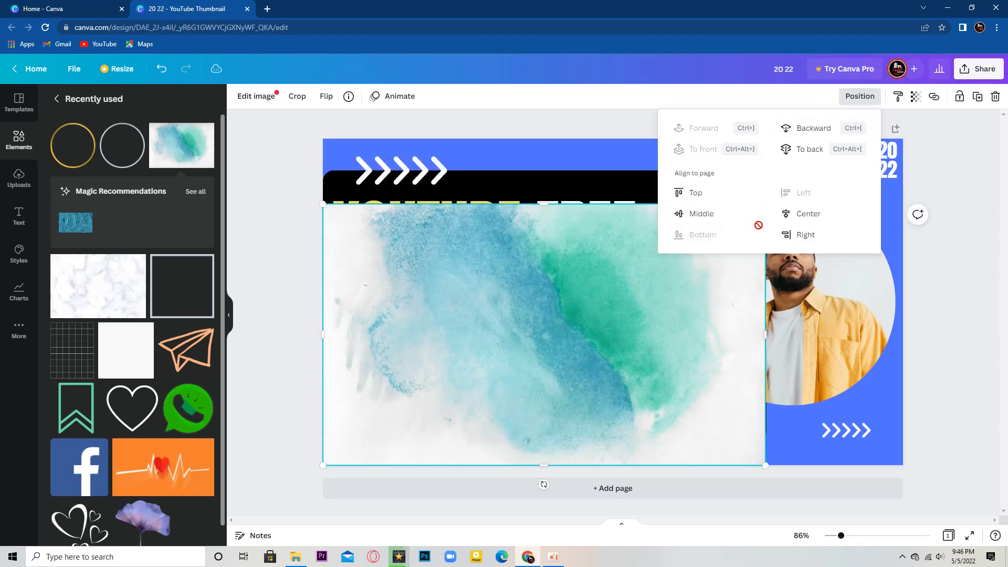
pyautogui.click(792, 235)
pyautogui.click(788, 219)
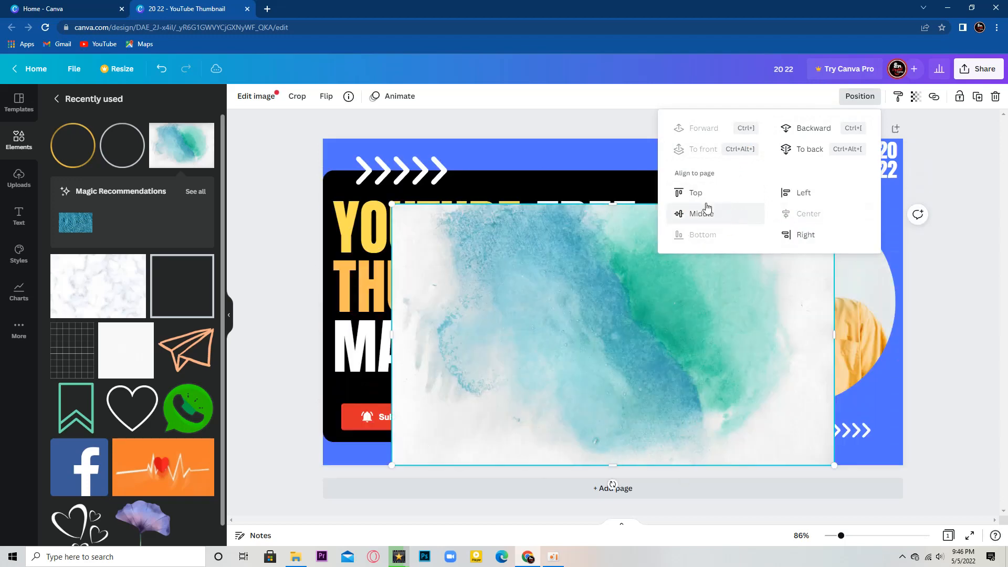
pyautogui.click(786, 151)
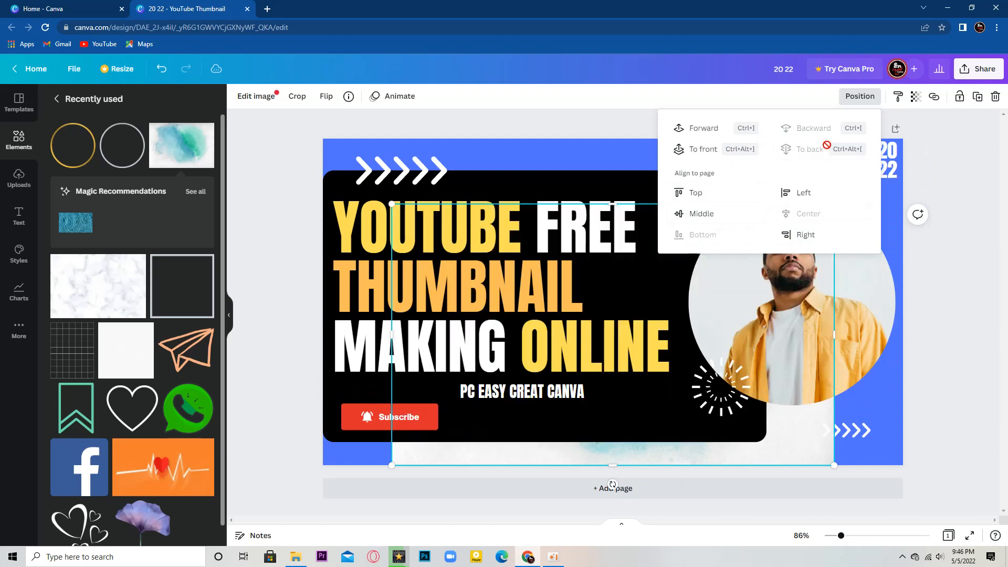
pyautogui.click(730, 149)
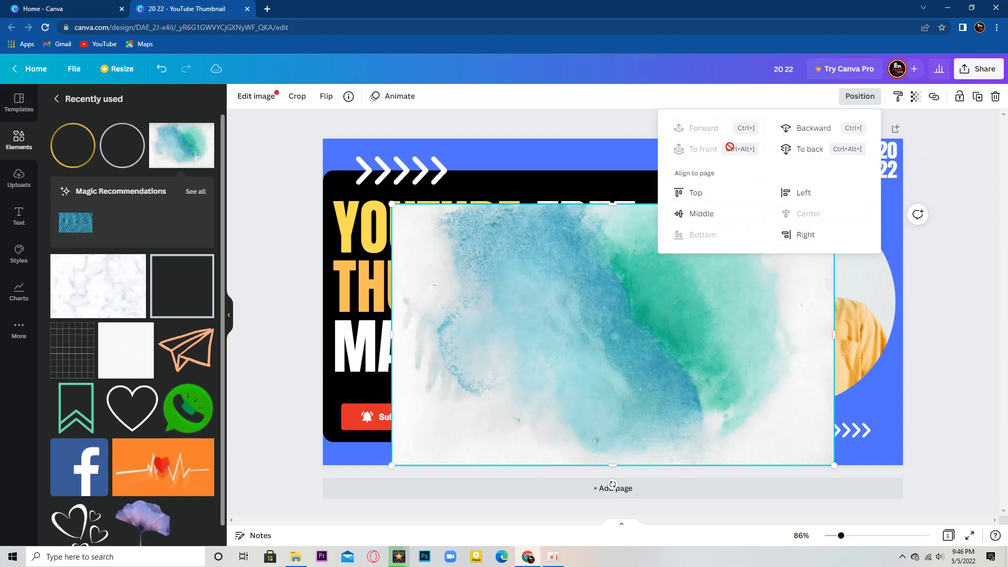
# Undo all layer-order and alignment changes made to the watercolour image.
pyautogui.hotkey('ctrl', 'z')
pyautogui.hotkey('ctrl', 'z')
pyautogui.hotkey('ctrl', 'z')
pyautogui.hotkey('ctrl', 'z')
pyautogui.hotkey('ctrl', 'z')
pyautogui.hotkey('ctrl', 'z')
pyautogui.hotkey('ctrl', 'z')
pyautogui.hotkey('ctrl', 'z')
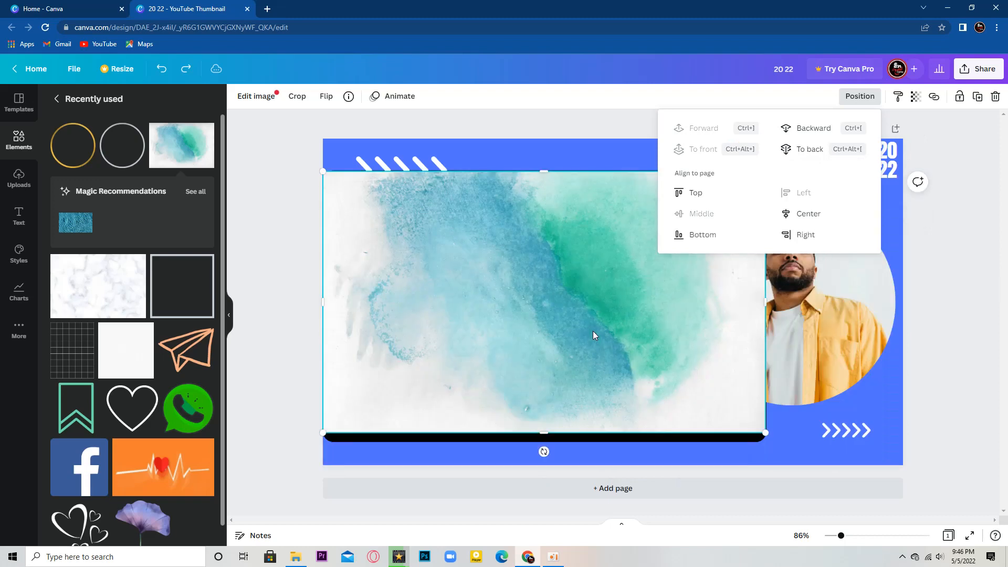
pyautogui.hotkey('ctrl', 'z')
pyautogui.hotkey('ctrl', 'z')
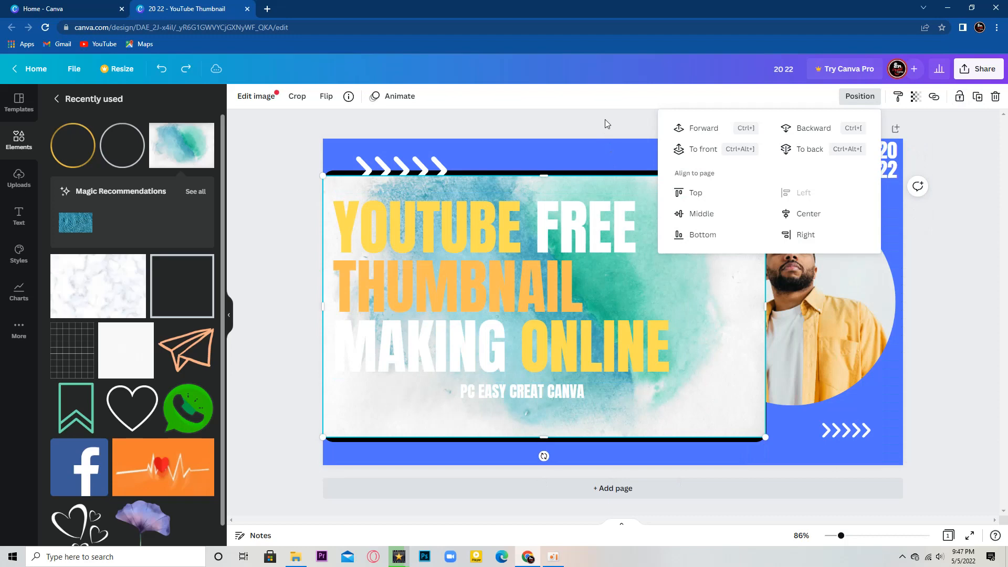
# Delete the watercolour image covering the black title panel.
pyautogui.click(724, 298)
pyautogui.doubleClick(726, 297)
pyautogui.press('Delete')
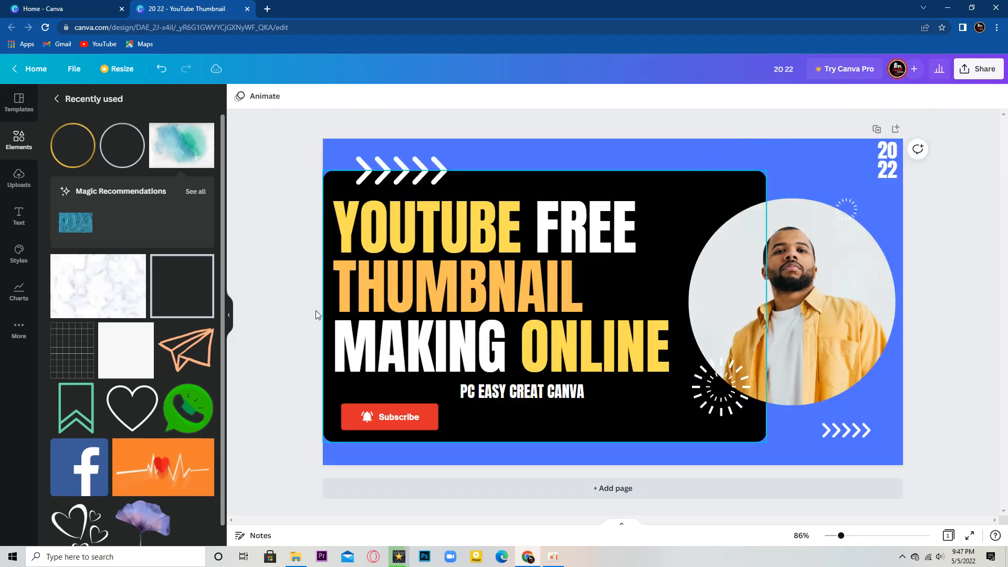
# Examine the remaining recently used elements, the uploaded images and the available text font combinations.
pyautogui.scroll(-1, 101, 211)
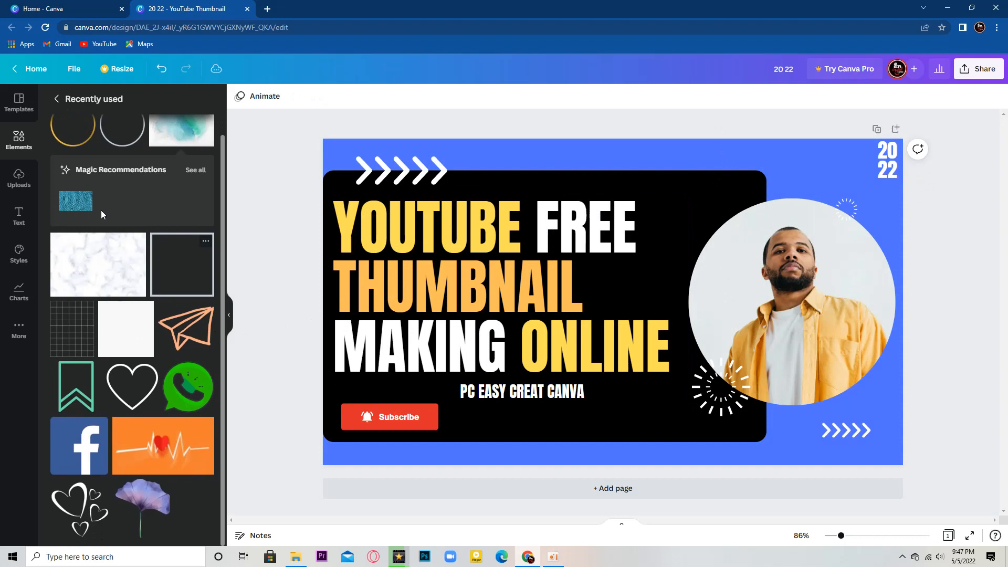
pyautogui.click(19, 181)
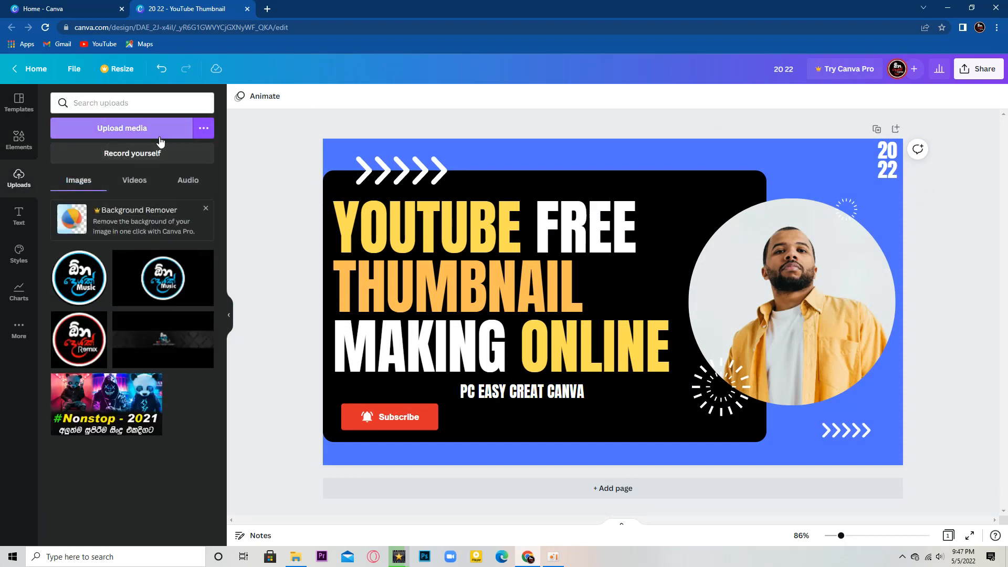
pyautogui.click(27, 213)
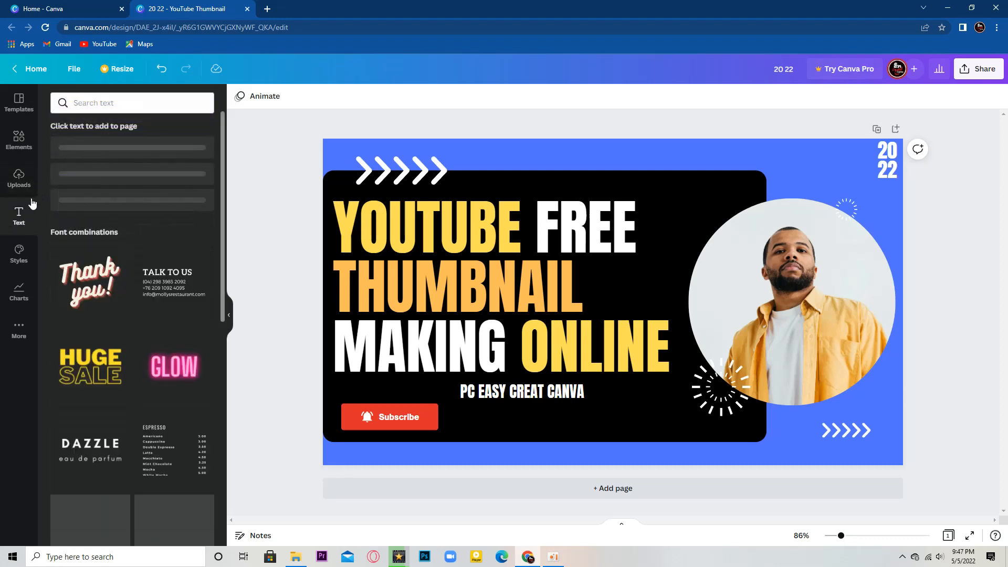
pyautogui.scroll(-1, 112, 168)
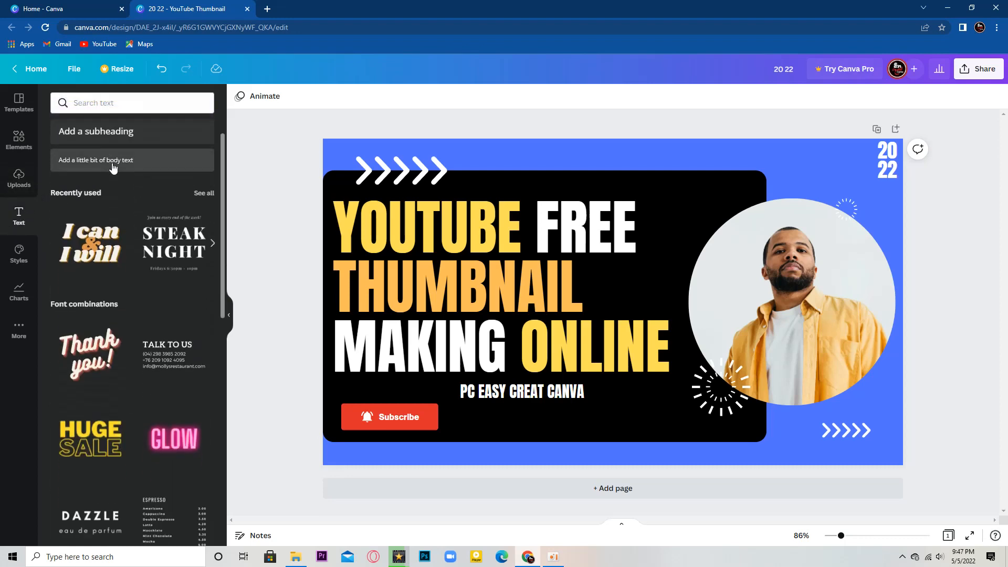
pyautogui.scroll(-7, 112, 167)
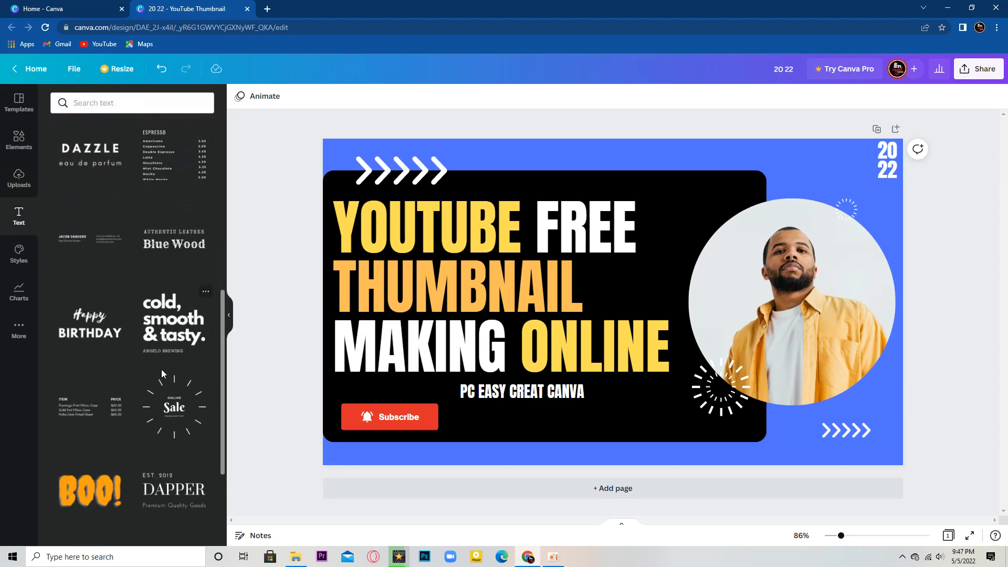
pyautogui.scroll(4, 178, 432)
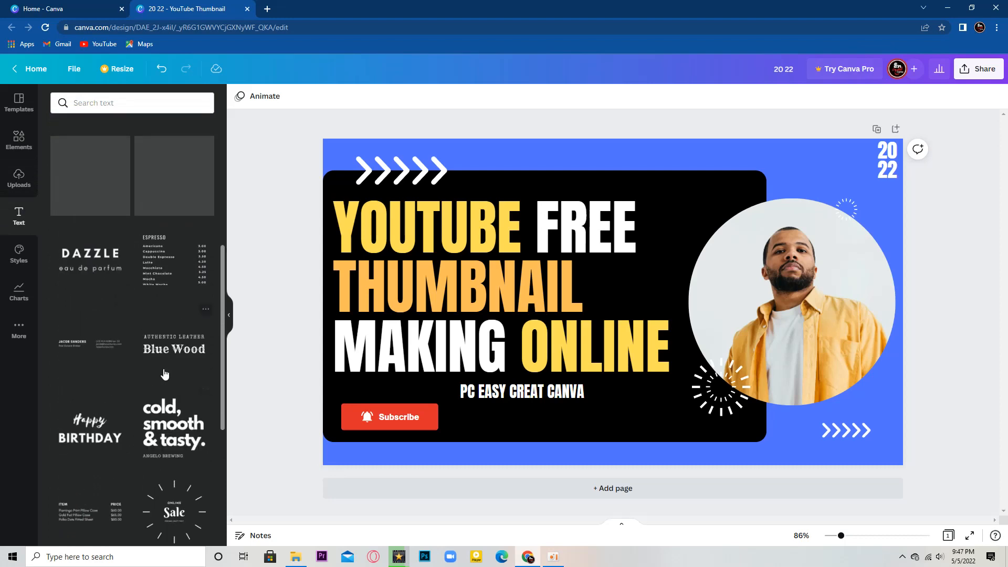
pyautogui.scroll(2, 168, 360)
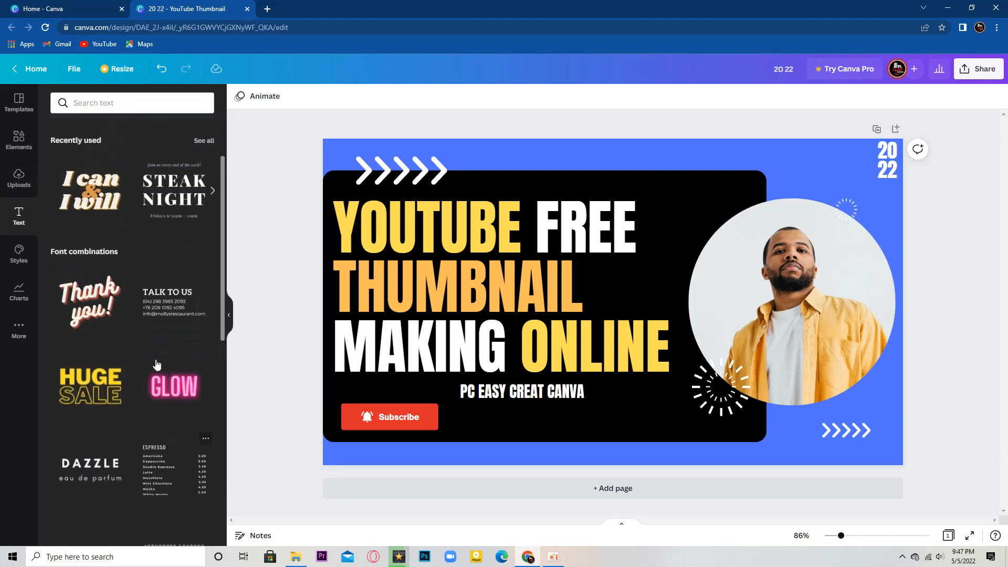
# Try adding a default subheading, heading and body text box to the thumbnail, and remove each one again.
pyautogui.scroll(2, 163, 326)
pyautogui.scroll(1, 164, 327)
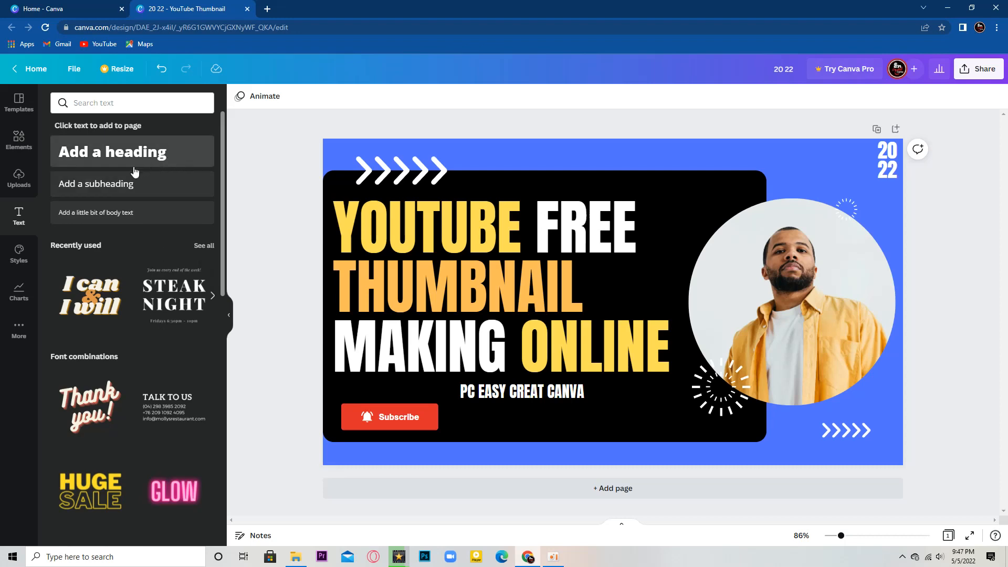
pyautogui.click(135, 185)
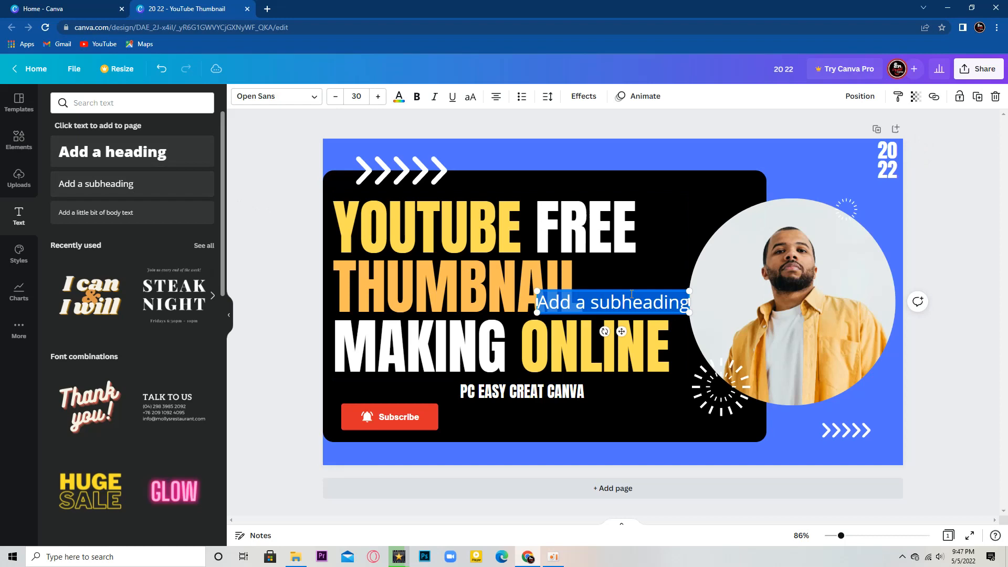
pyautogui.press('BackSpace')
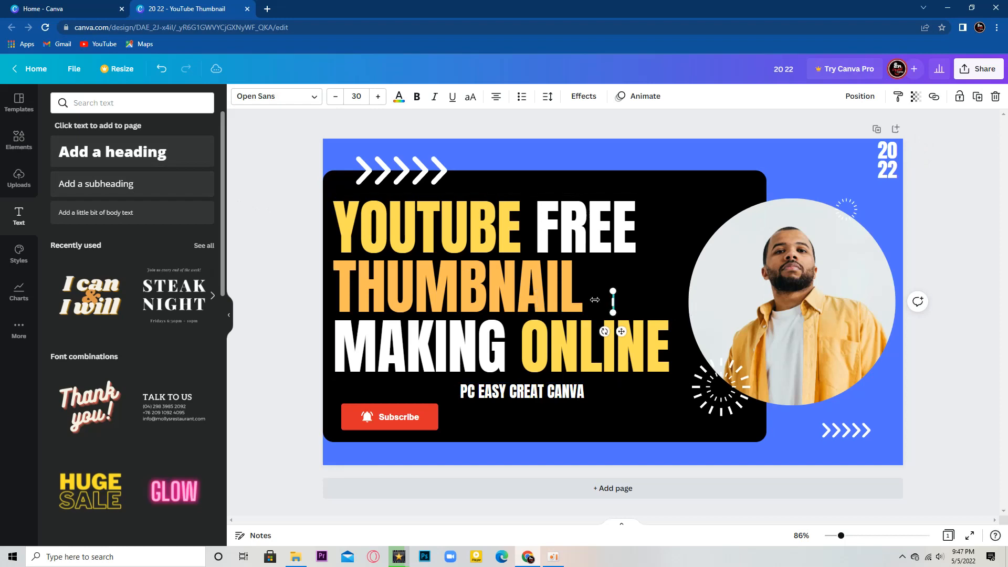
pyautogui.click(186, 153)
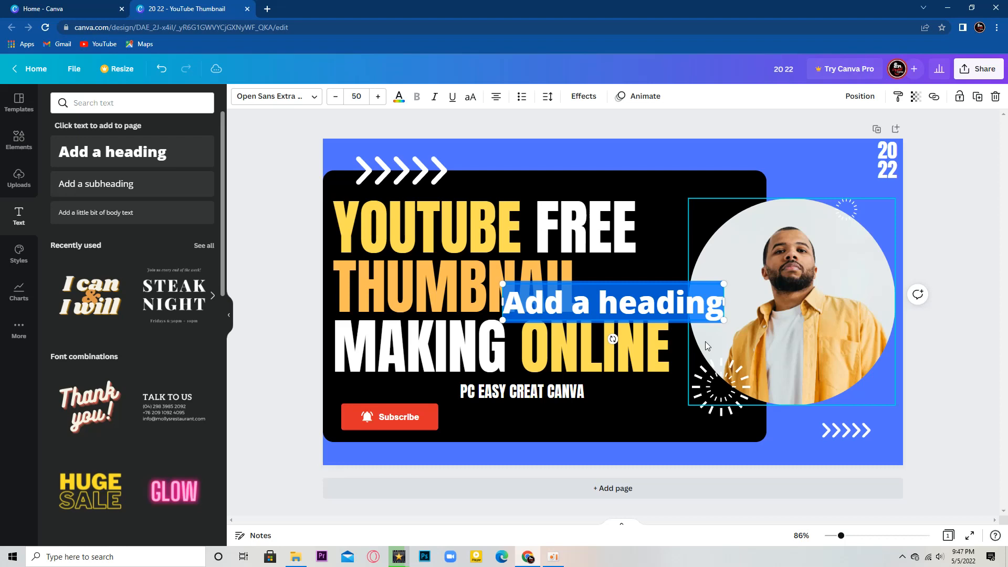
pyautogui.hotkey('ctrl', 'z')
pyautogui.click(153, 223)
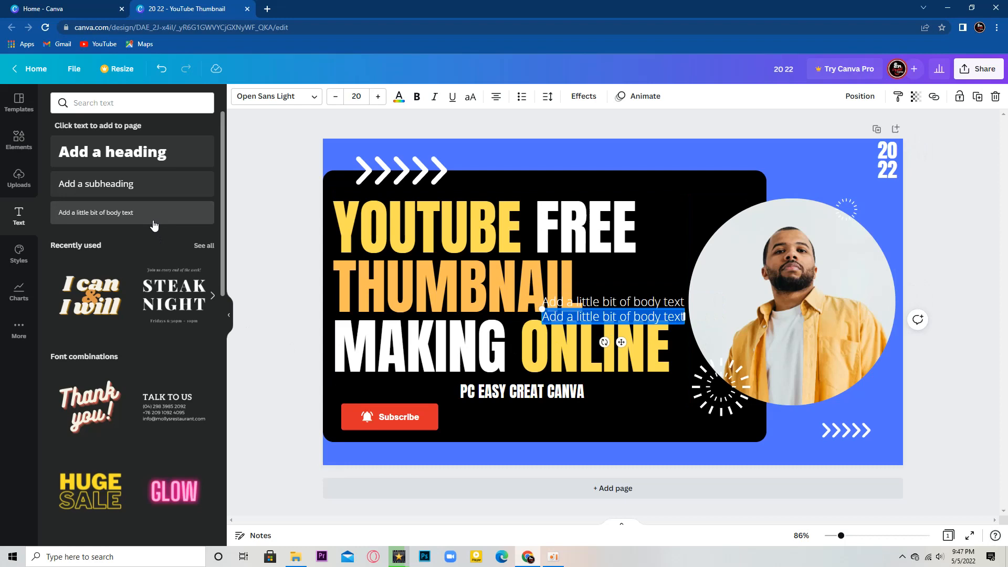
pyautogui.hotkey('ctrl', 'z')
pyautogui.hotkey('ctrl', 'z')
# Examine the remaining font combinations, style palettes and font sets, chart types, additional Canva apps and YouTube thumbnail templates.
pyautogui.scroll(-1, 216, 376)
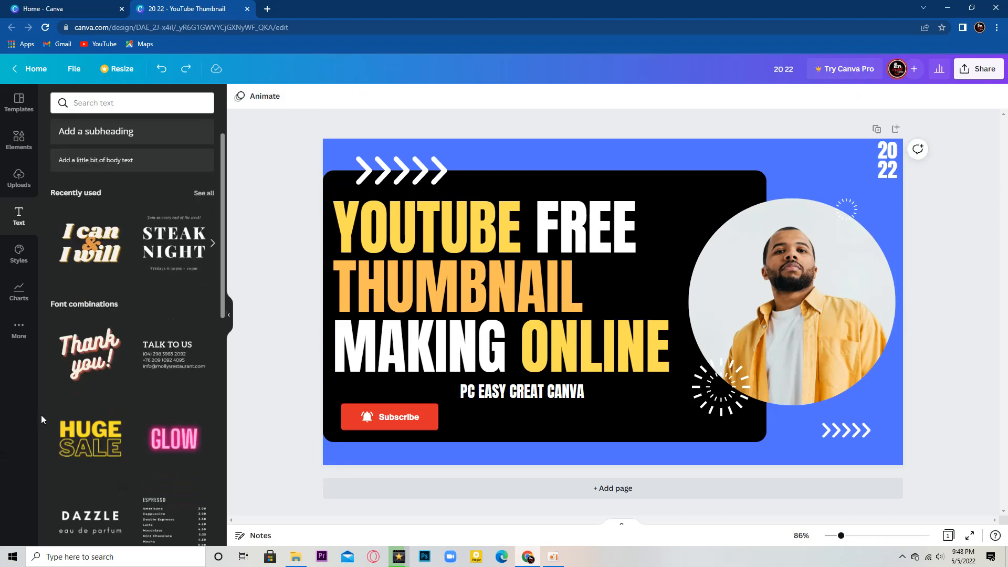
pyautogui.click(11, 261)
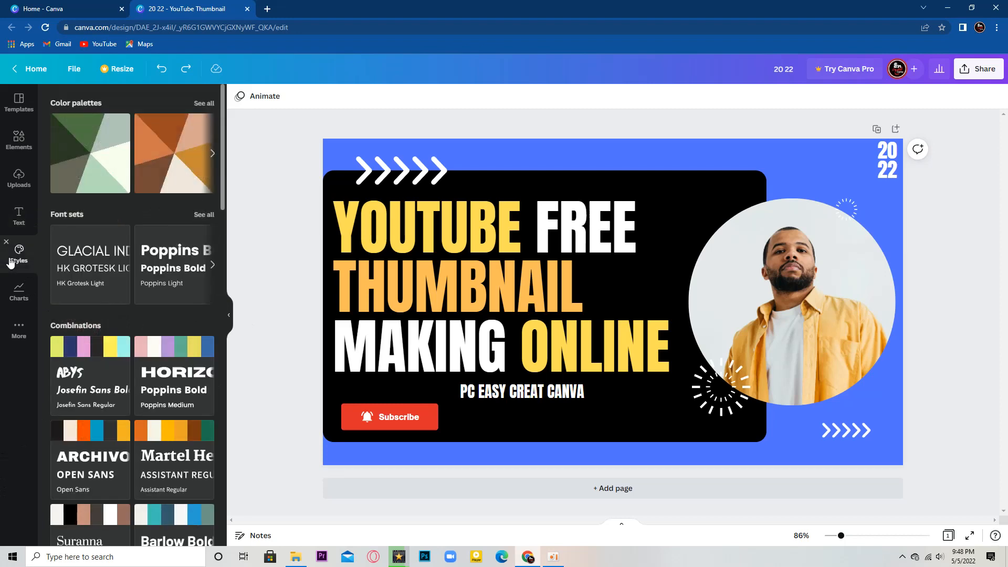
pyautogui.scroll(-3, 95, 203)
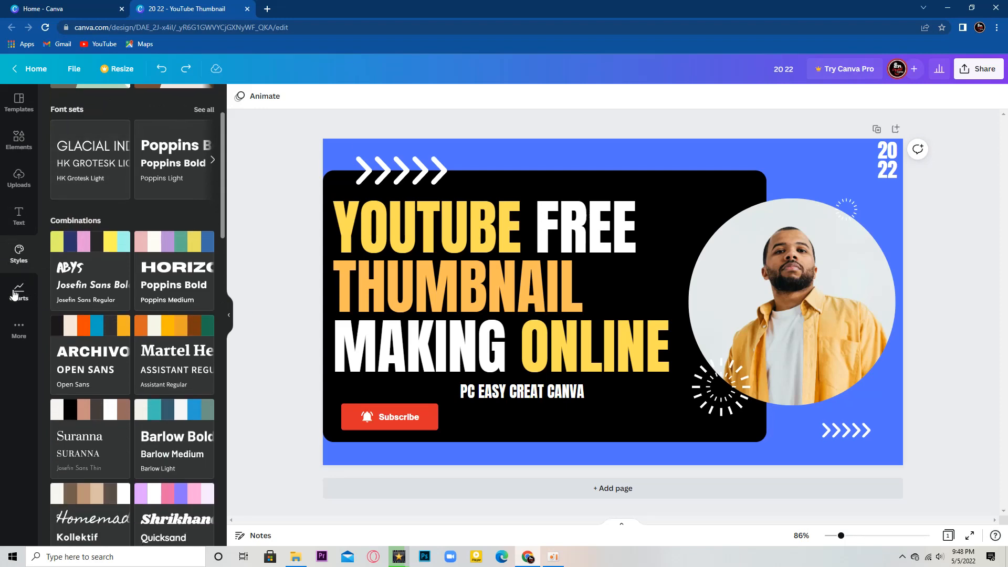
pyautogui.click(18, 290)
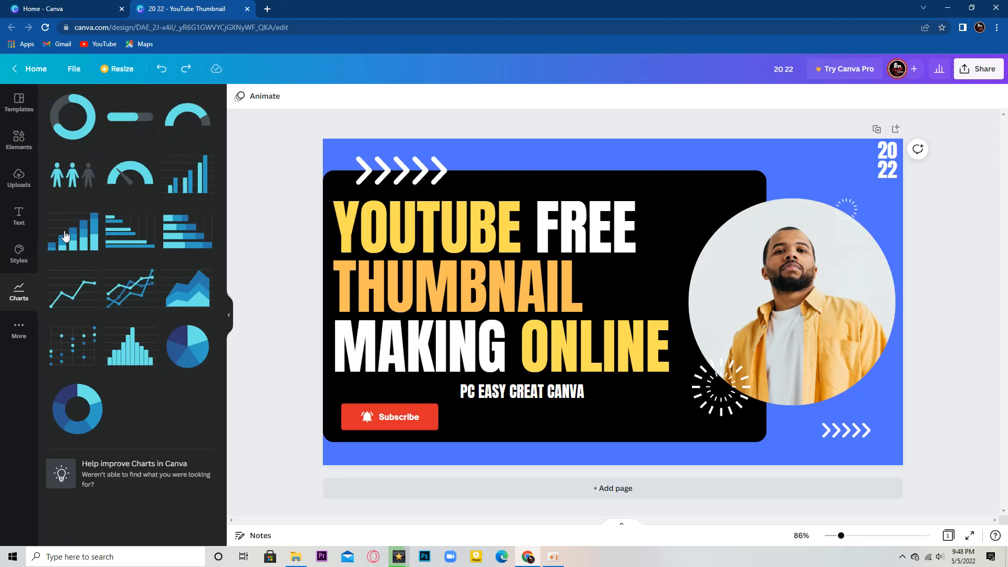
pyautogui.click(19, 330)
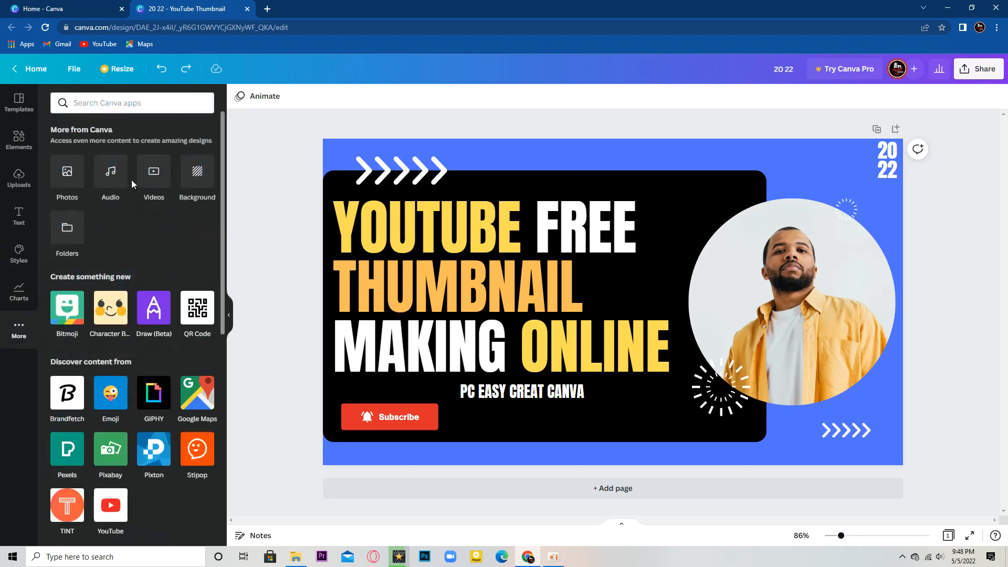
pyautogui.scroll(-3, 175, 179)
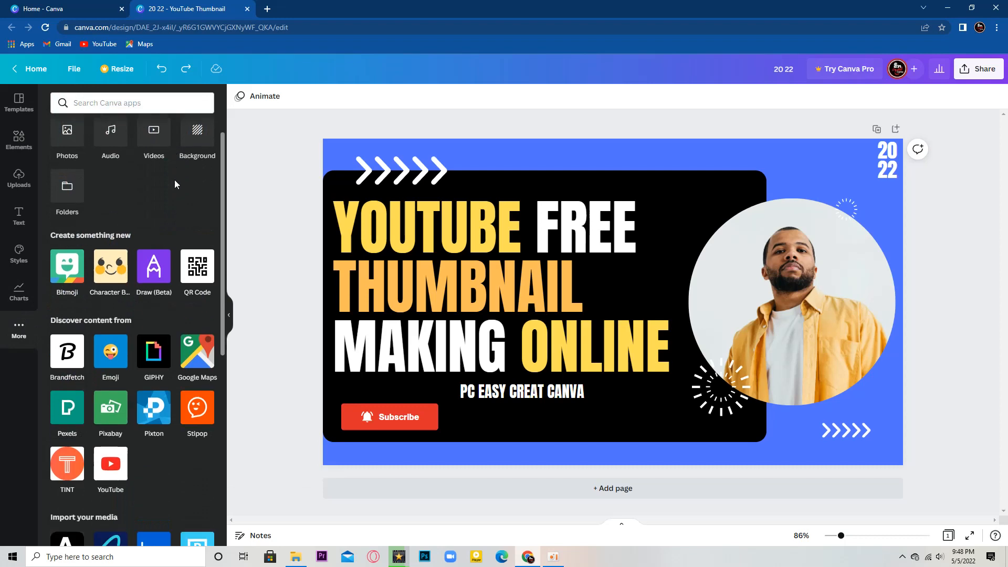
pyautogui.scroll(-5, 154, 211)
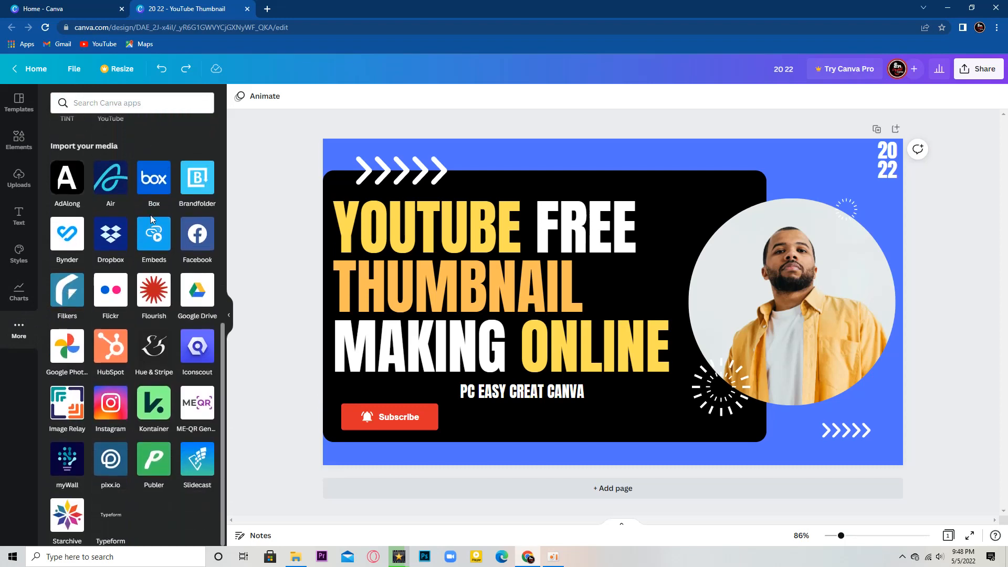
pyautogui.scroll(5, 150, 216)
pyautogui.scroll(4, 150, 216)
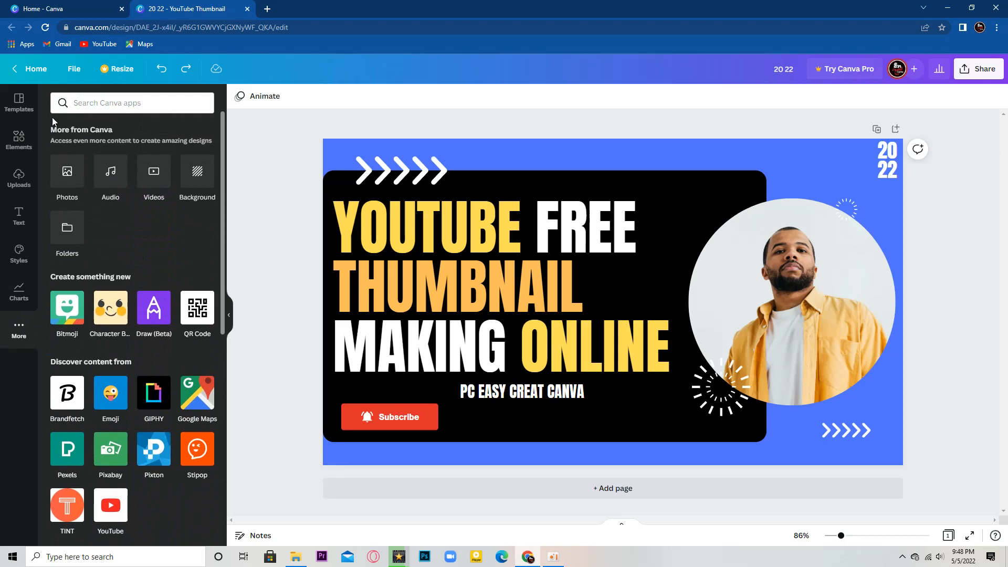
pyautogui.click(22, 110)
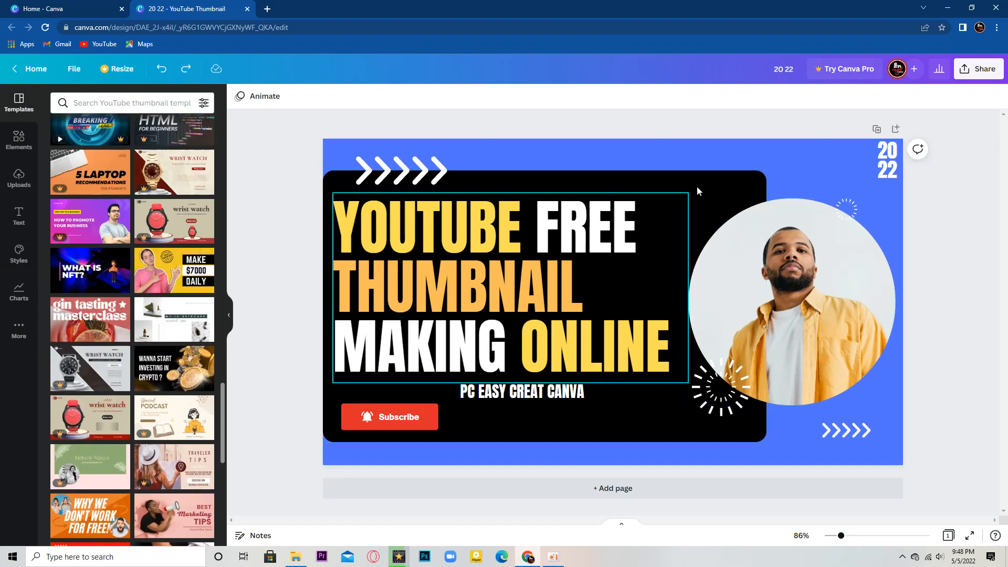
# Download the thumbnail design as a PNG at 1280 × 720 px and open the downloaded file 20 22.png.
pyautogui.click(969, 77)
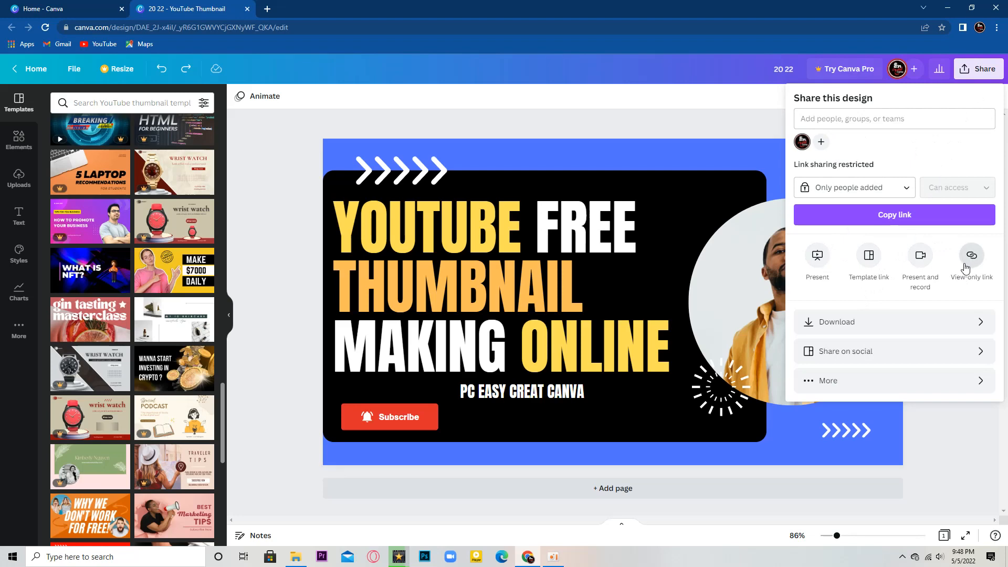
pyautogui.click(858, 382)
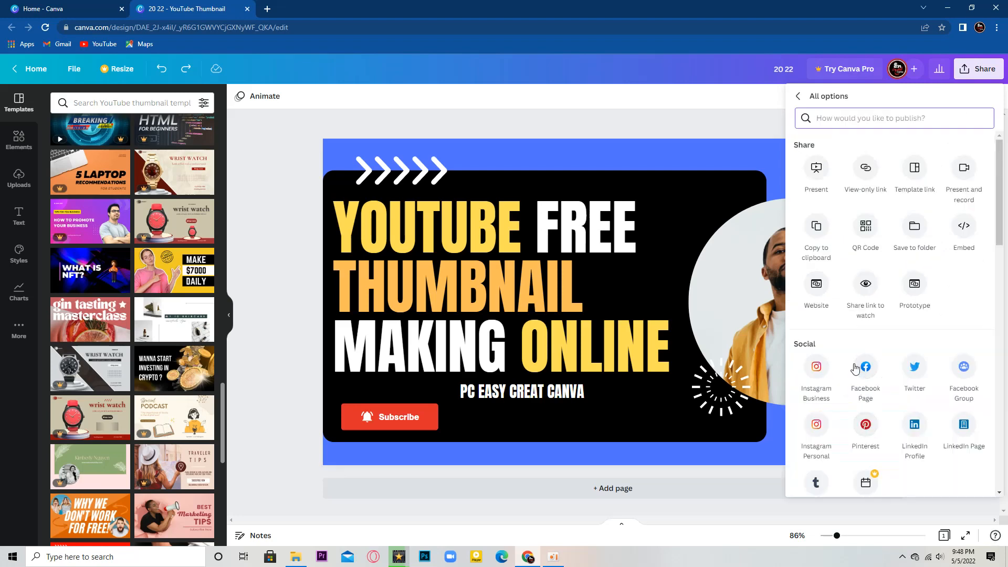
pyautogui.click(799, 98)
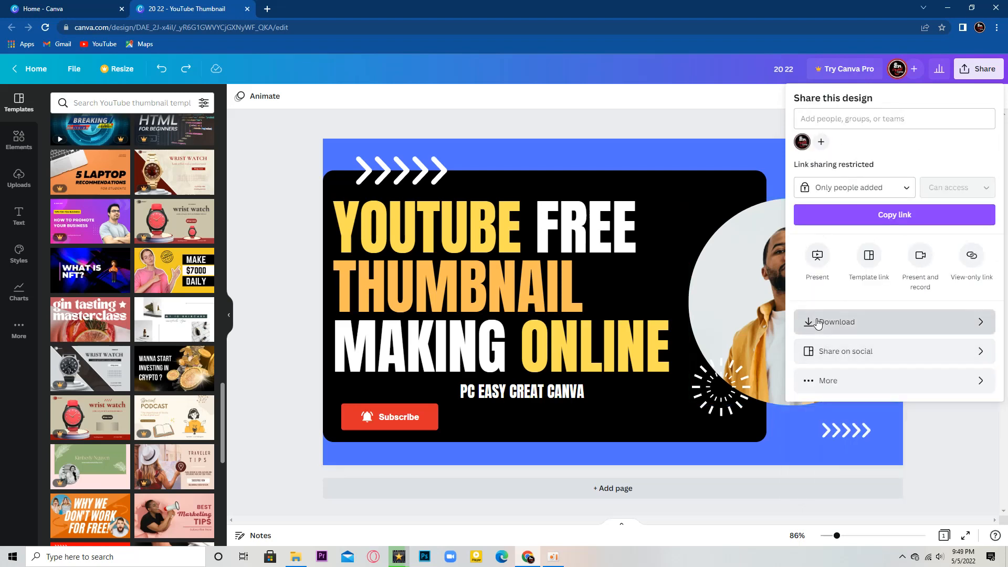
pyautogui.doubleClick(858, 322)
pyautogui.click(967, 68)
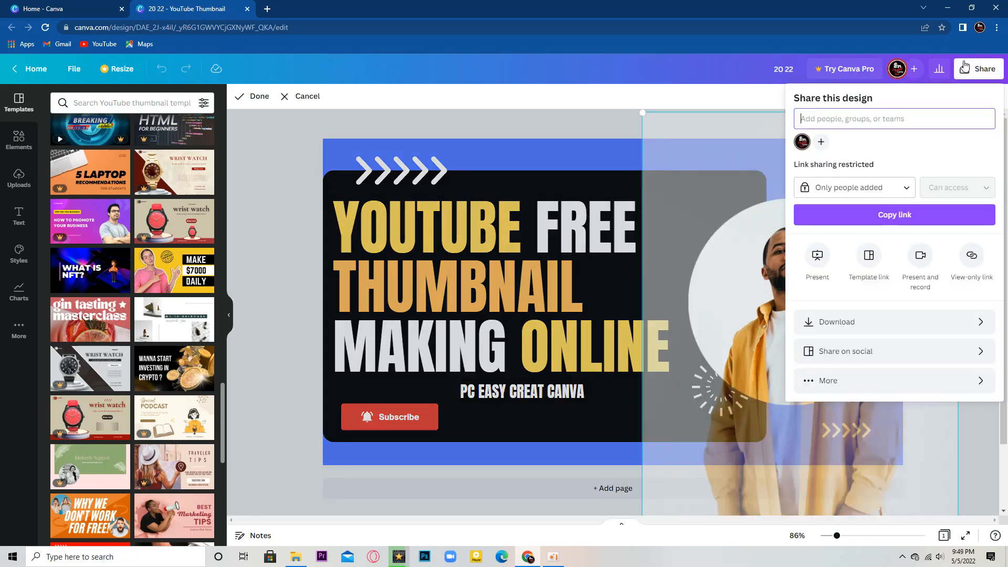
pyautogui.click(976, 325)
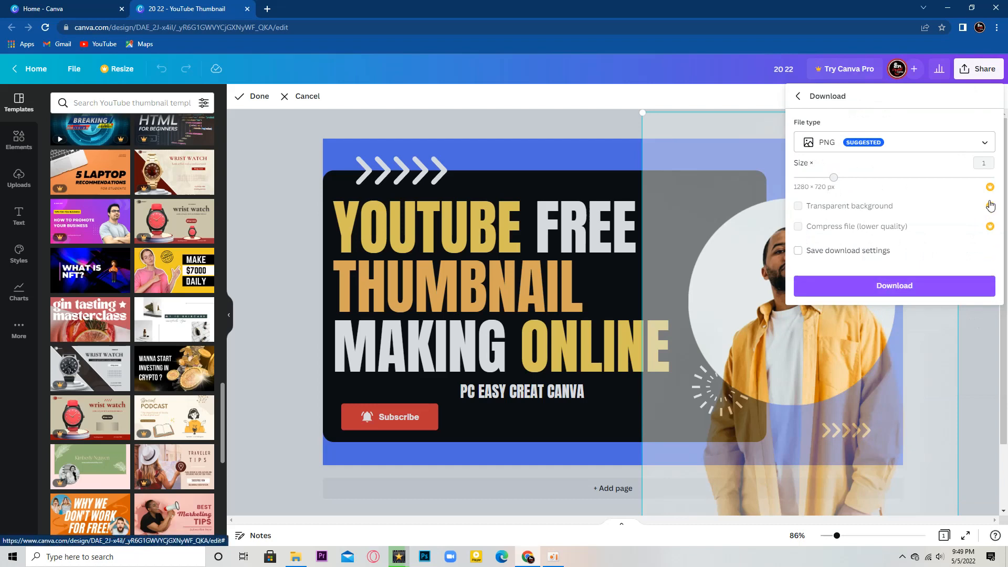
pyautogui.click(923, 289)
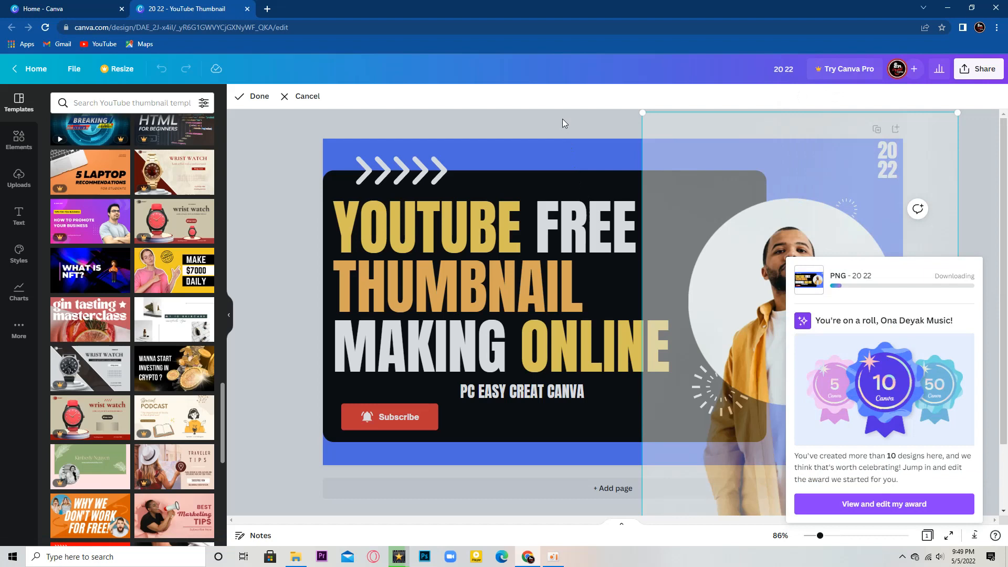
pyautogui.click(577, 123)
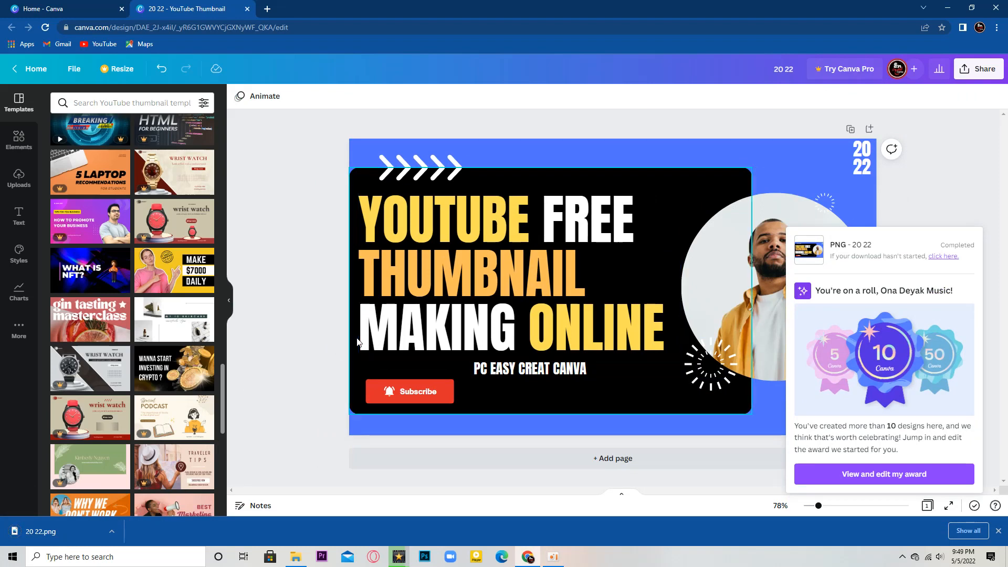
pyautogui.click(71, 536)
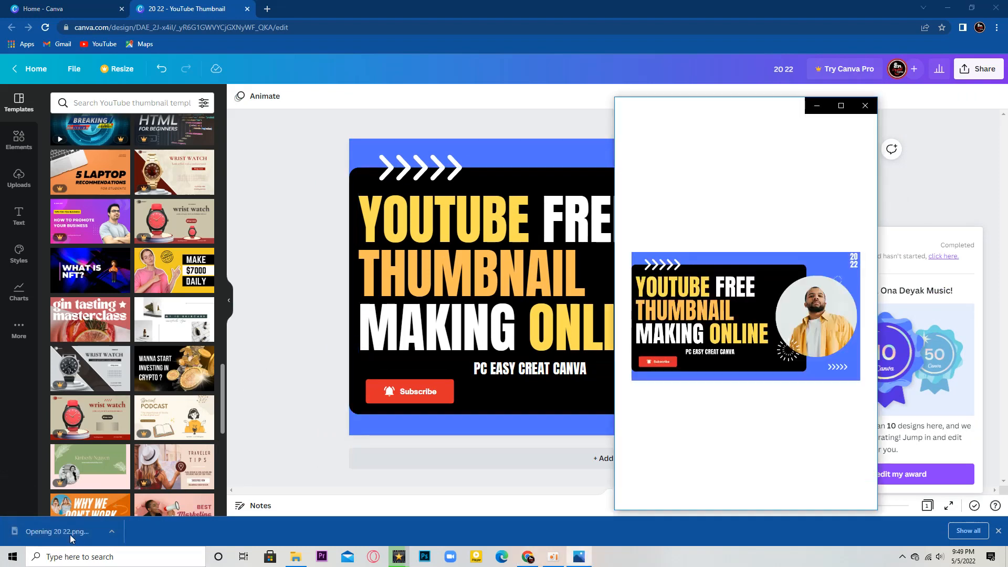